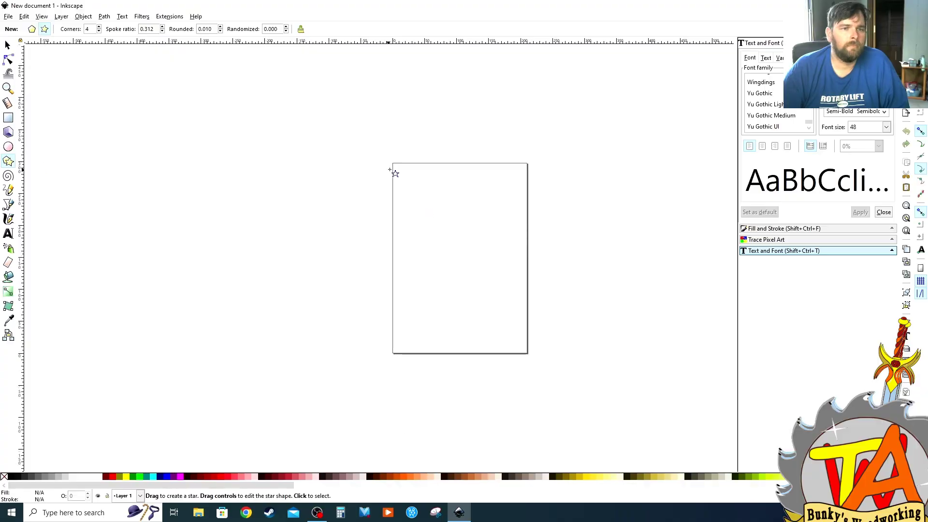
- Draw a five-pointed star on the page with the Star tool set to 5 corners
click(8, 16)
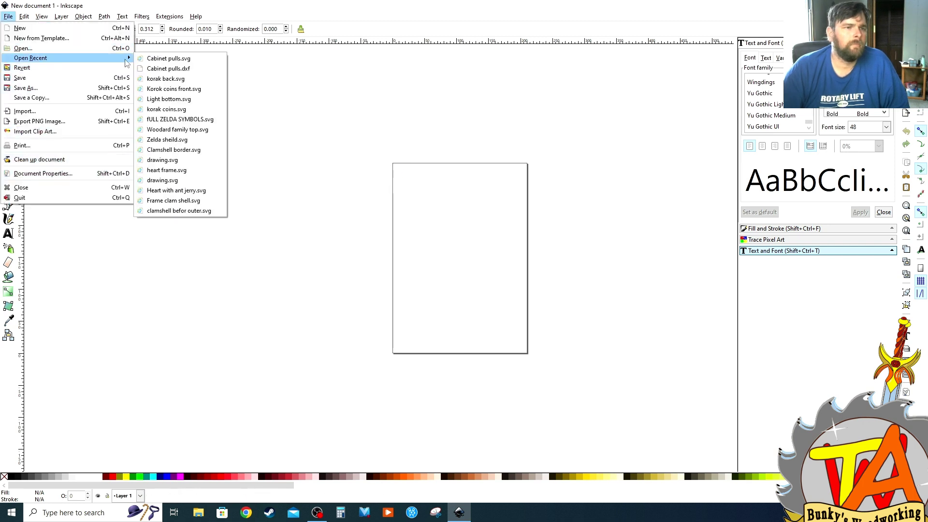
click(392, 164)
key(Escape)
click(32, 29)
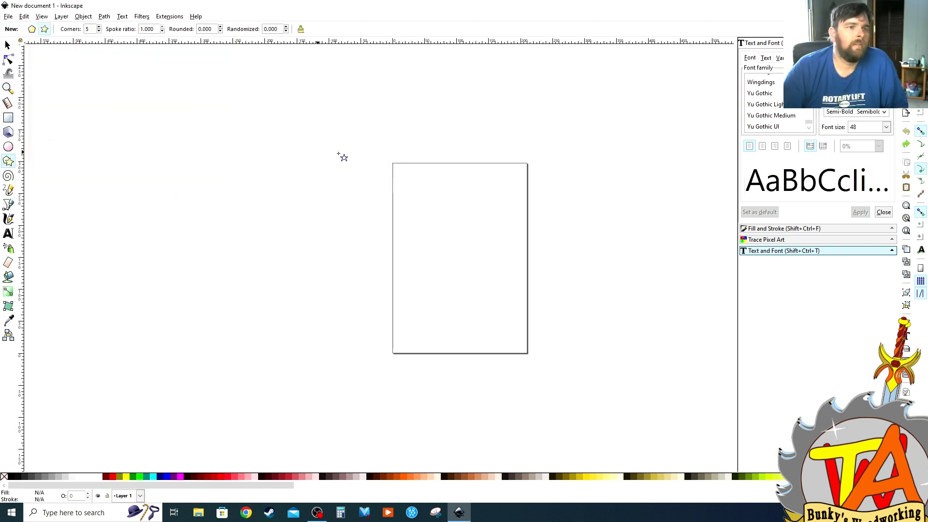
drag(412, 185, 412, 185)
scroll(379, 189, up, 5)
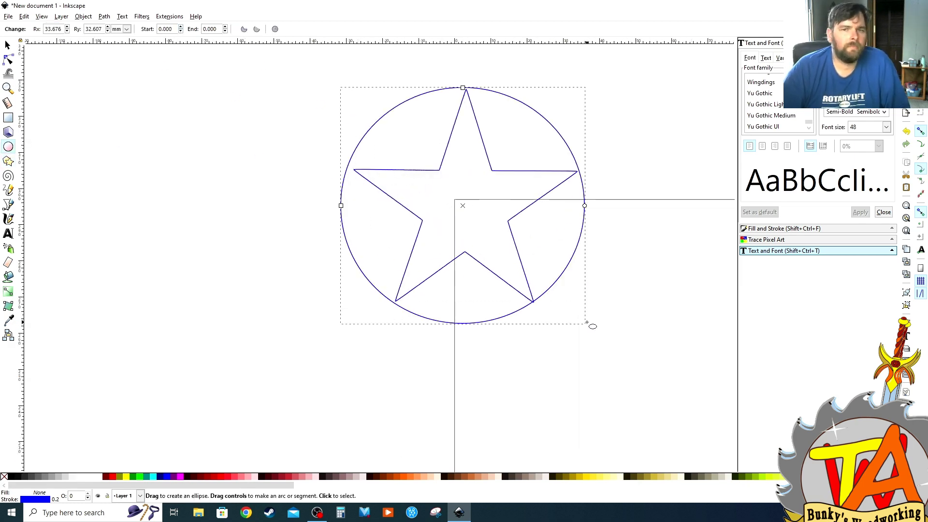
- Select the star and its surrounding circle, move them onto the page and zoom in
click(339, 29)
click(341, 43)
drag(464, 241, 532, 269)
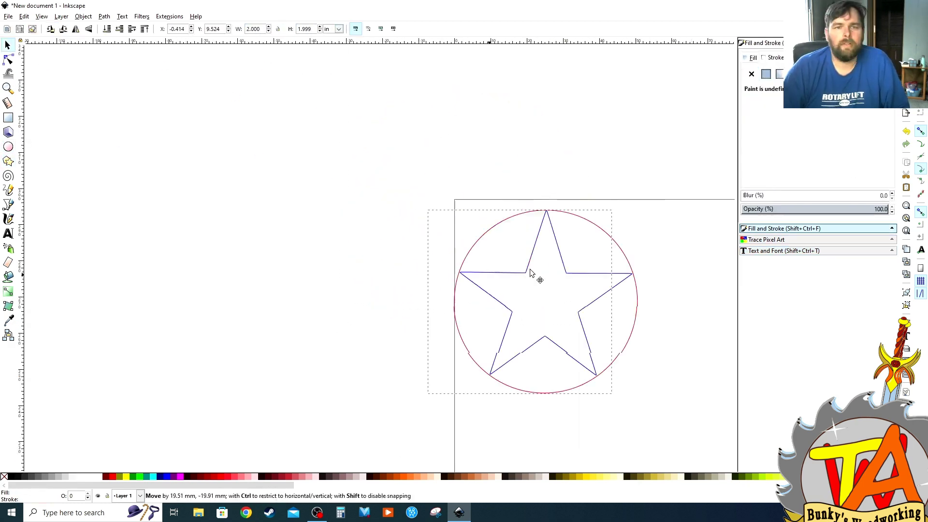
click(8, 234)
key(3)
key(alt+Tab)
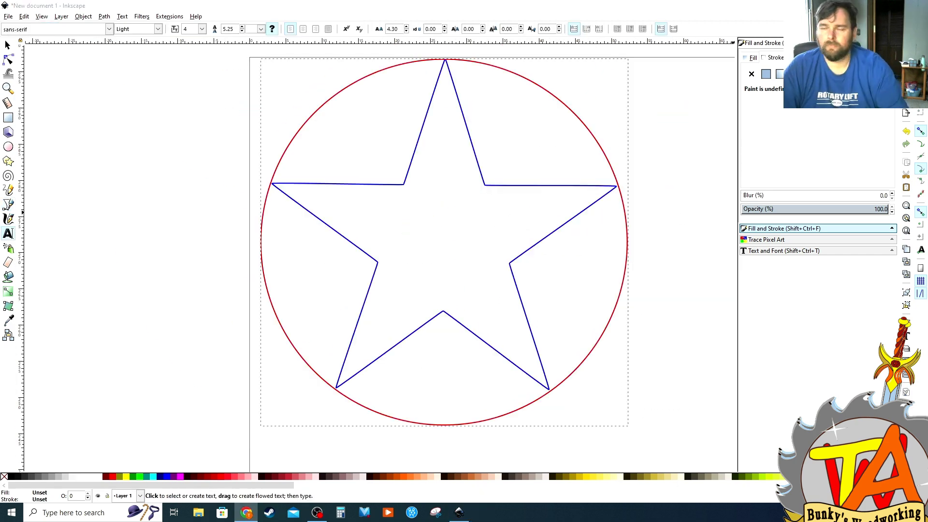
- Send ChatGPT a prompt asking for short baby shower tag phrases
text(FRAZES FOR)
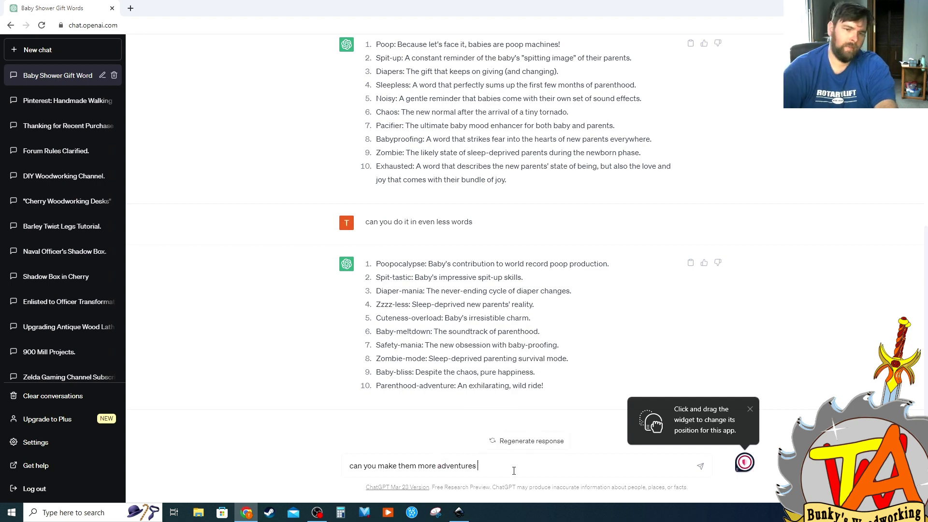
key(Return)
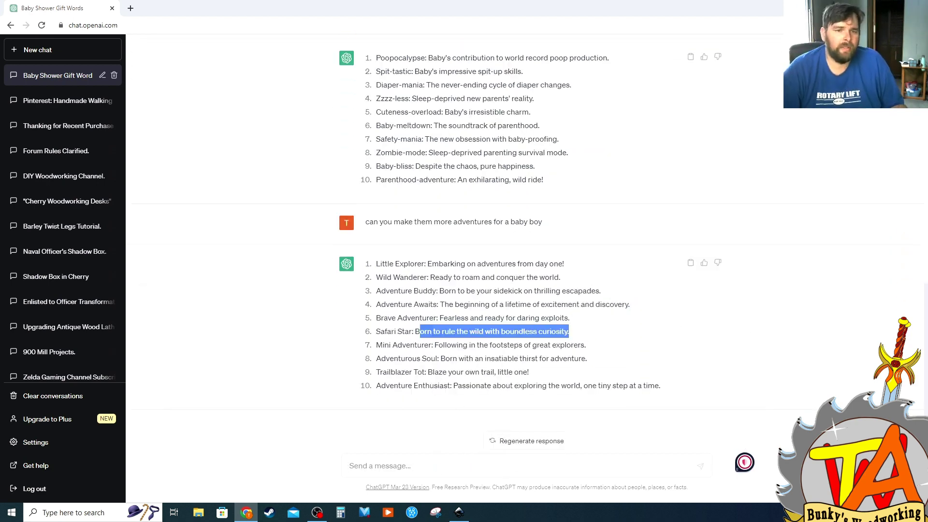
- Draw the ribbon banner body and its wavy left tail with the Bezier tool
drag(380, 359, 587, 359)
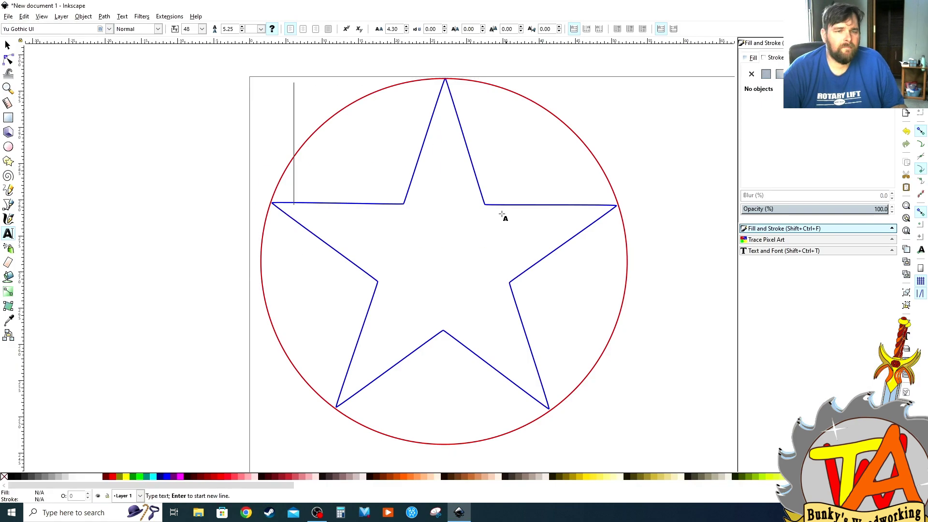
key(b)
click(310, 213)
click(379, 188)
click(490, 184)
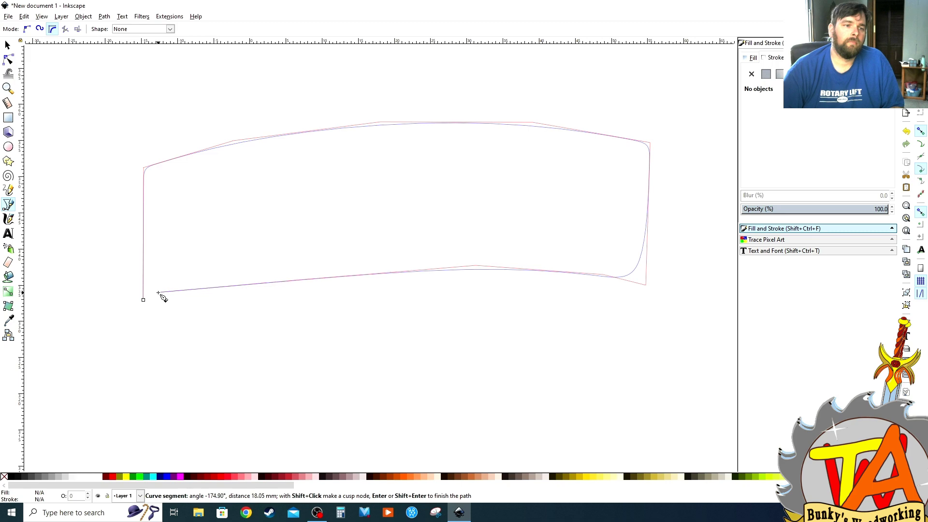
click(143, 300)
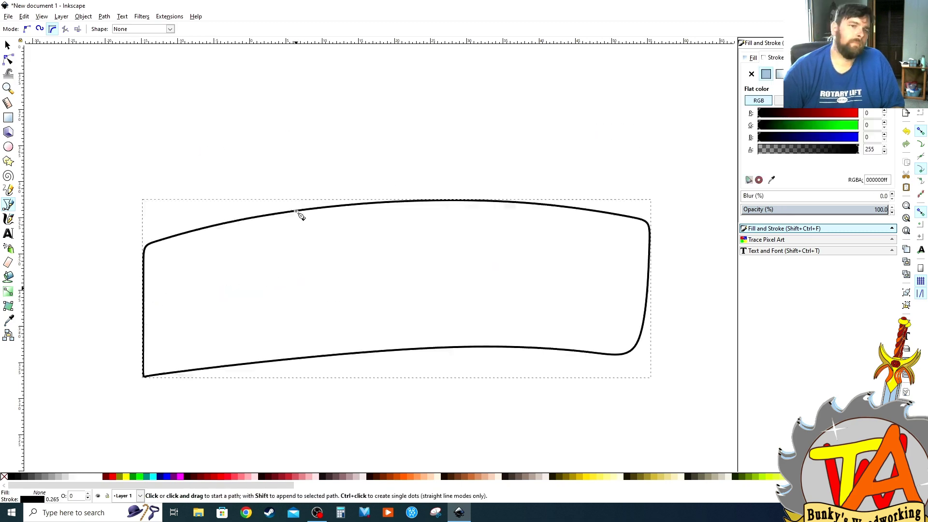
key(Escape)
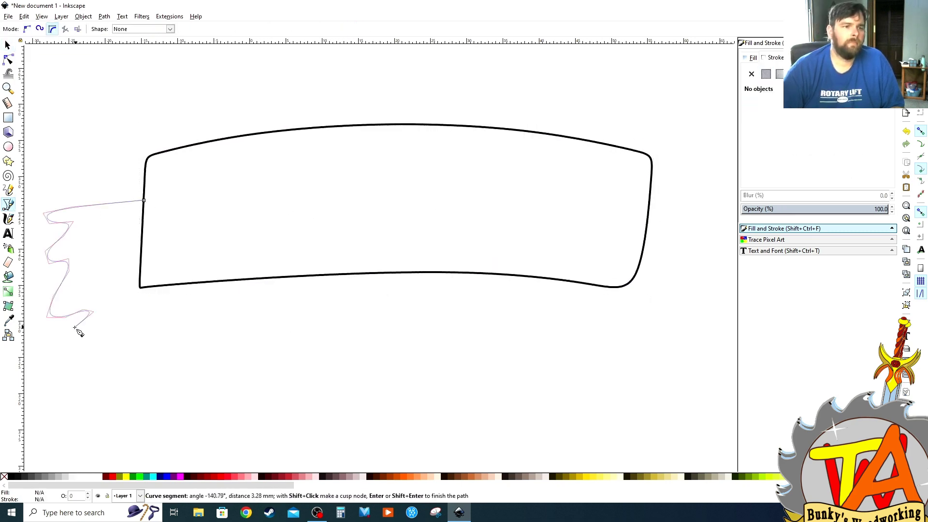
double_click(140, 287)
- Duplicate the left tail, flip it horizontally and place it at the banner's right end
key(ctrl+x)
key(ctrl+alt+v)
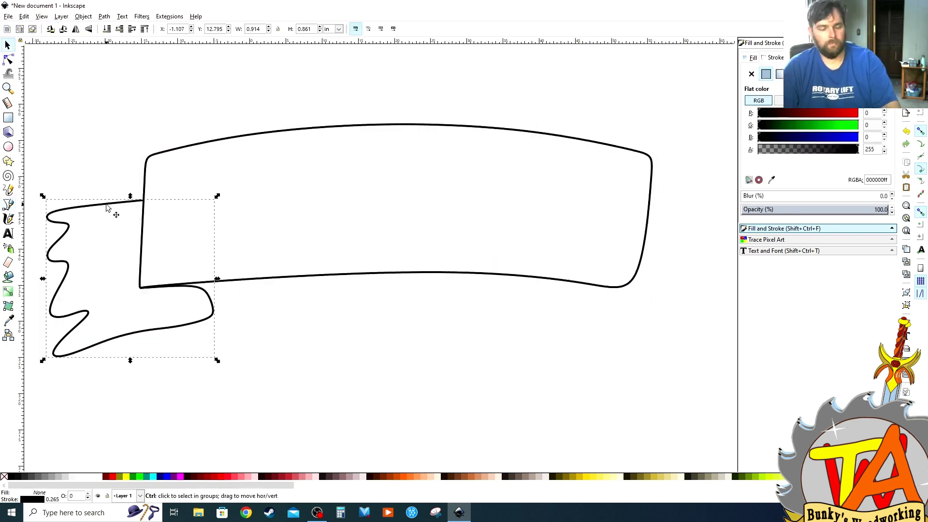
key(ctrl+v)
click(87, 29)
drag(429, 258, 658, 297)
key(3)
key(n)
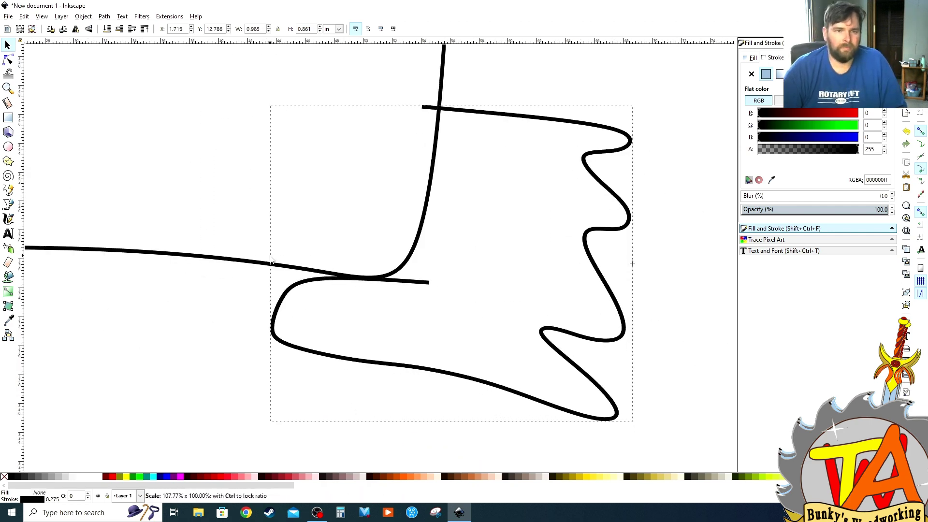
key(grave)
key(Escape)
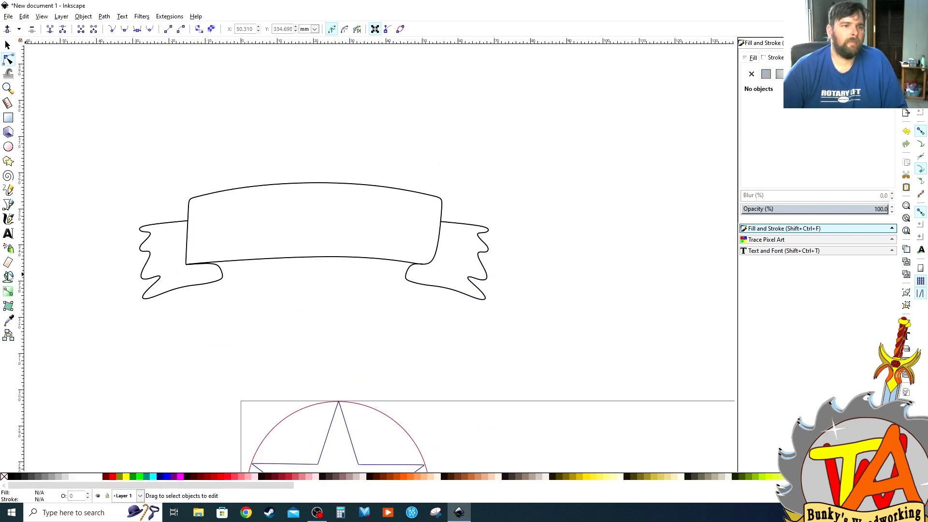
key(t)
click(203, 208)
- Type 'Message from(The Bump)' with a second line 'Thank you For celebrating with us'
text(Message from the bump)
scroll(273, 302, down, 2)
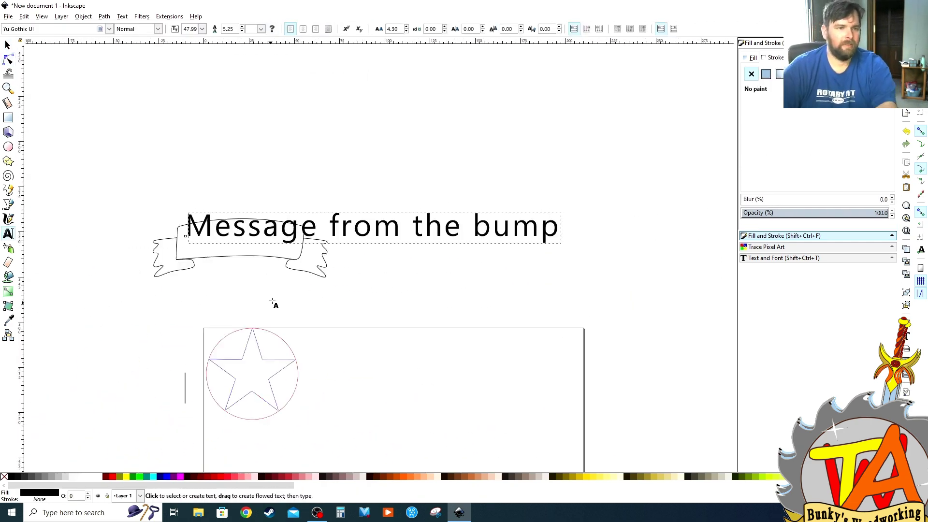
drag(413, 226, 559, 228)
click(108, 29)
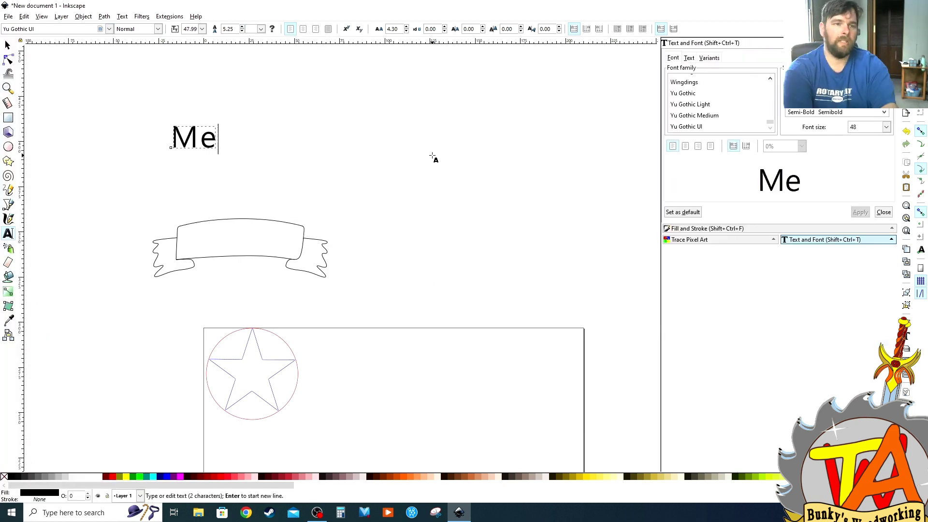
text(ssage from(The Bump))
key(Return)
text(Thank you For celebrating with us)
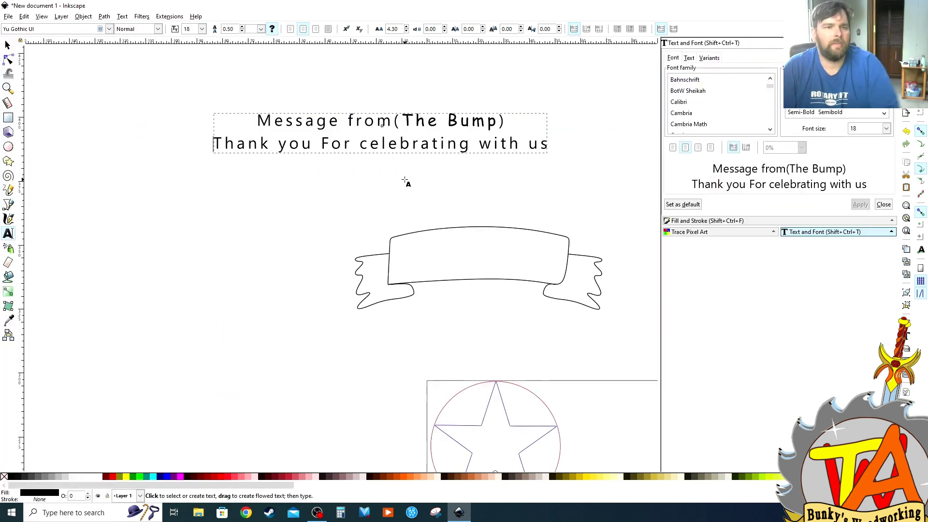
click(265, 207)
- Stretch the banner group wider on both sides and taller
click(376, 306)
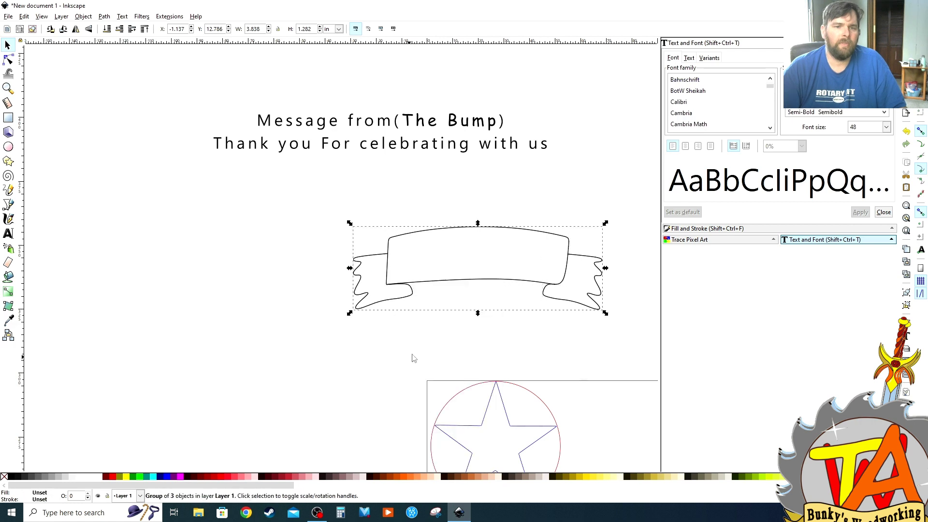
drag(356, 268, 118, 268)
drag(611, 268, 653, 268)
drag(386, 223, 385, 192)
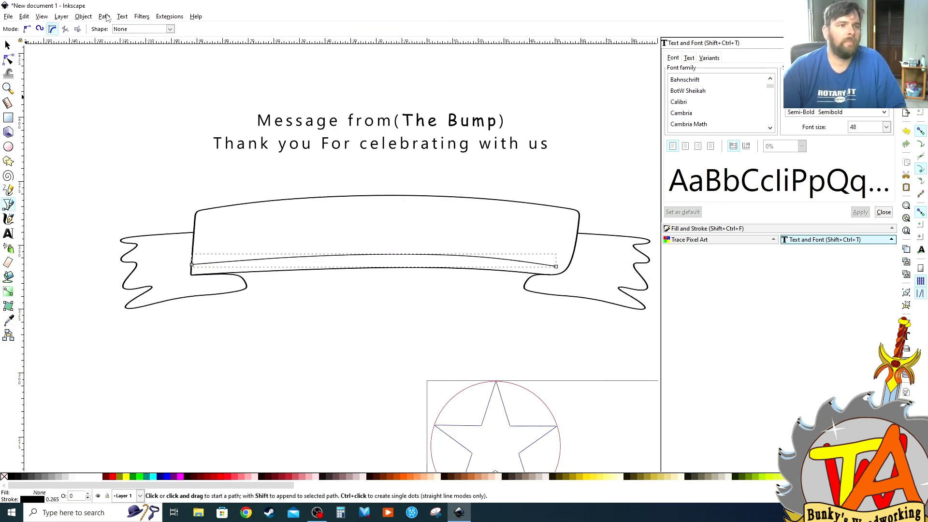
- Remove the guide curve's stroke, try flowing the message text along it, then undo
key(s)
click(721, 227)
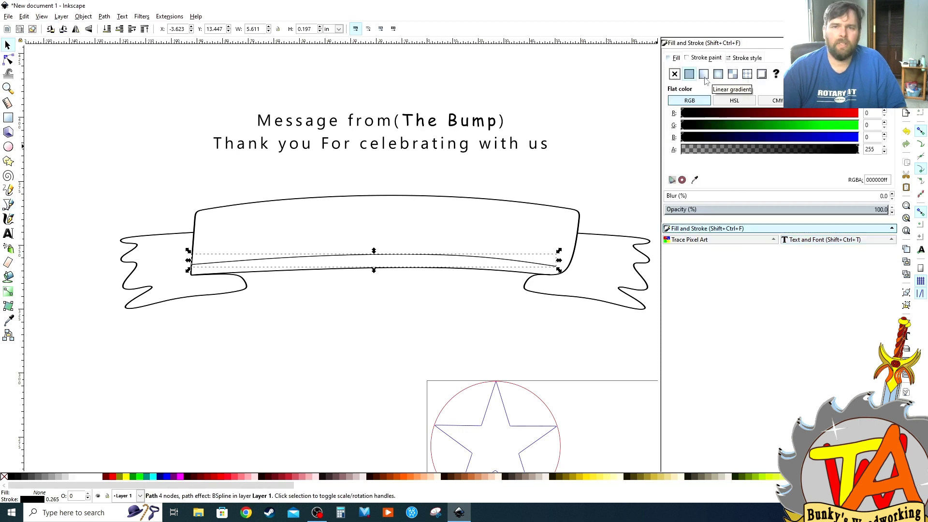
click(676, 75)
shift+click(273, 126)
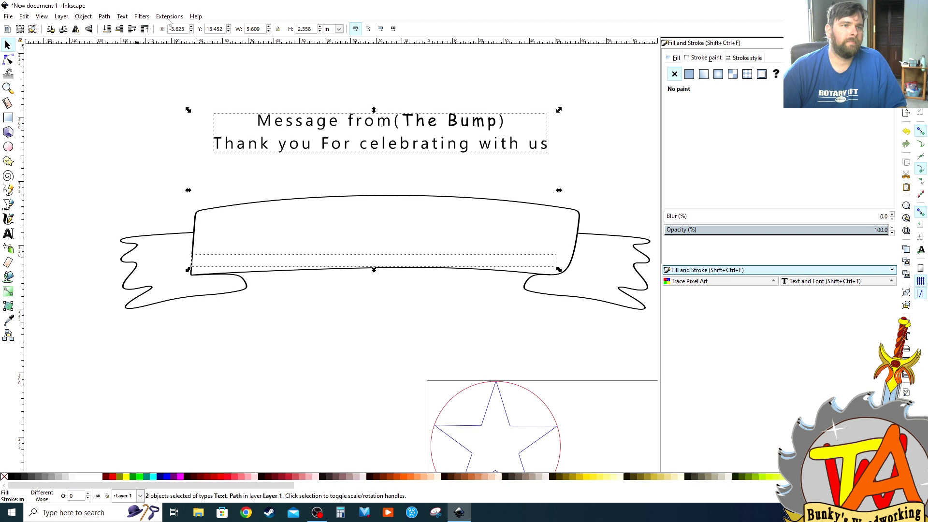
click(122, 16)
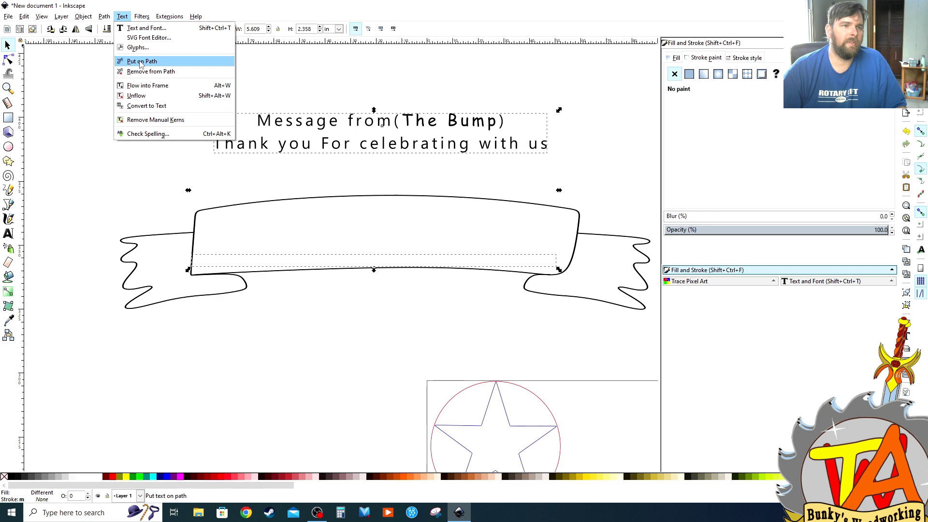
click(141, 62)
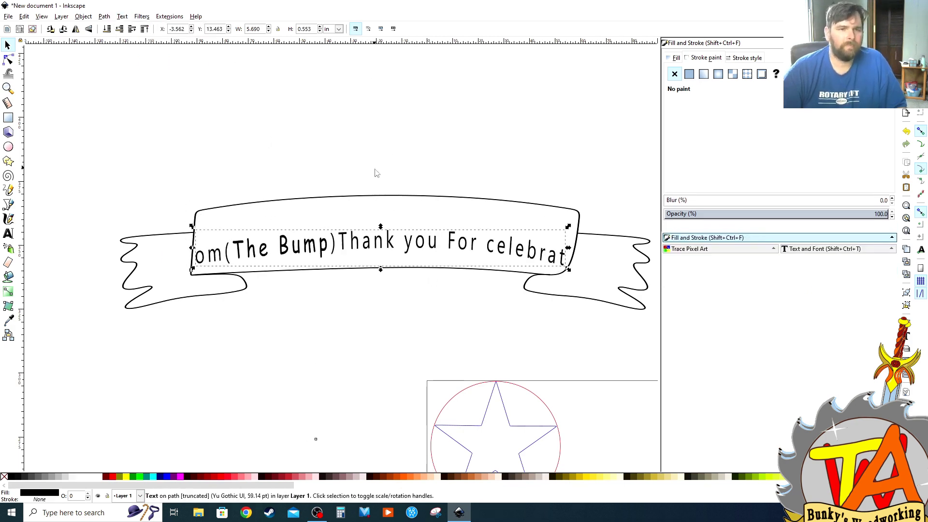
key(ctrl+z)
- Add the missing space after 'from' and apply one plain font to all banner text
click(277, 127)
double_click(399, 123)
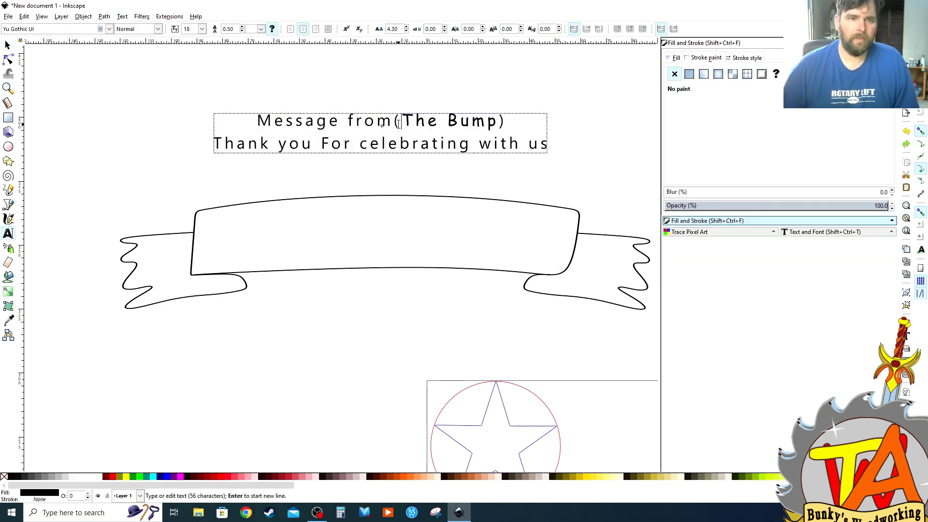
key(ctrl+shift+t)
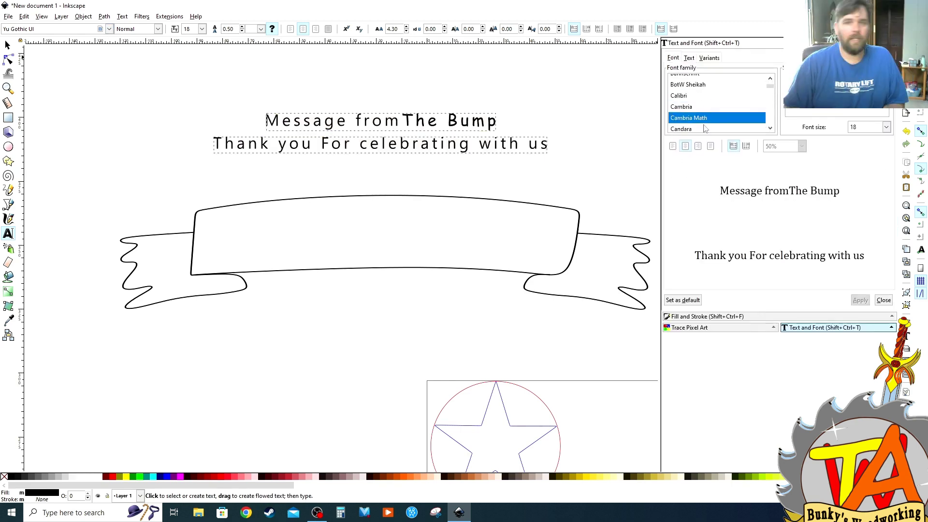
key(ctrl+a)
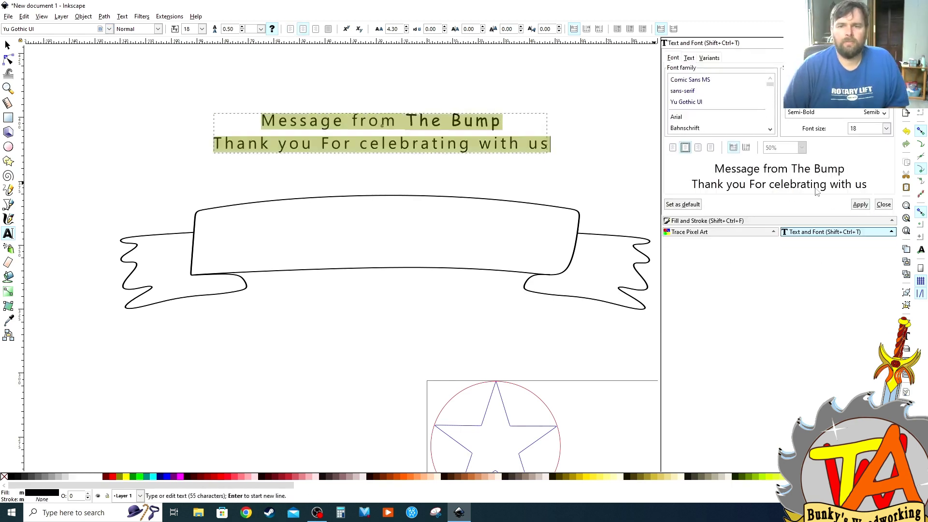
click(770, 130)
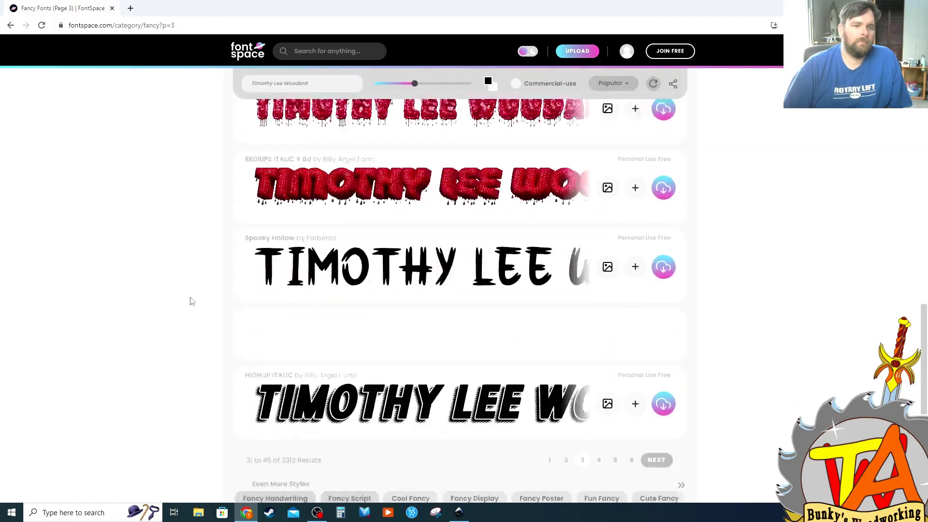
- Find Craftsman on page 5 of FontSpace's Fancy Fonts, download it and install the .ttf
click(615, 460)
scroll(416, 337, down, 10)
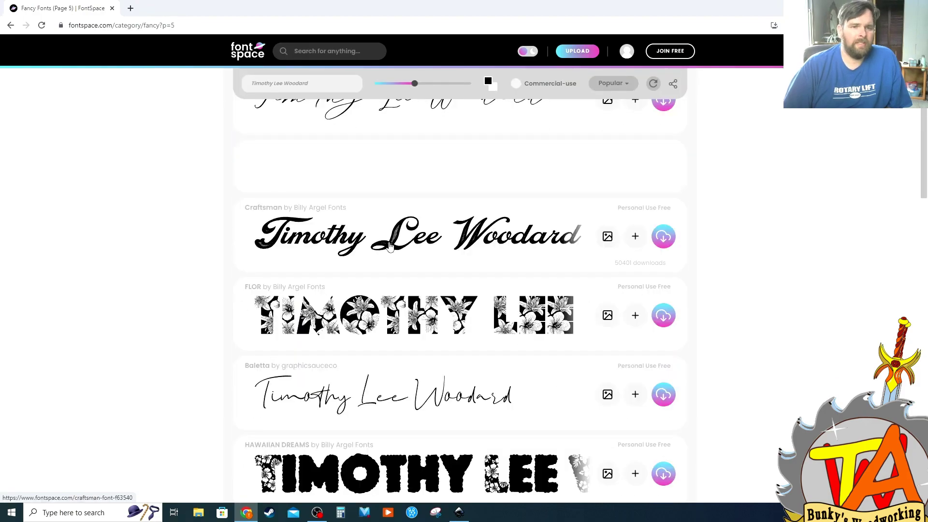
click(635, 236)
click(638, 241)
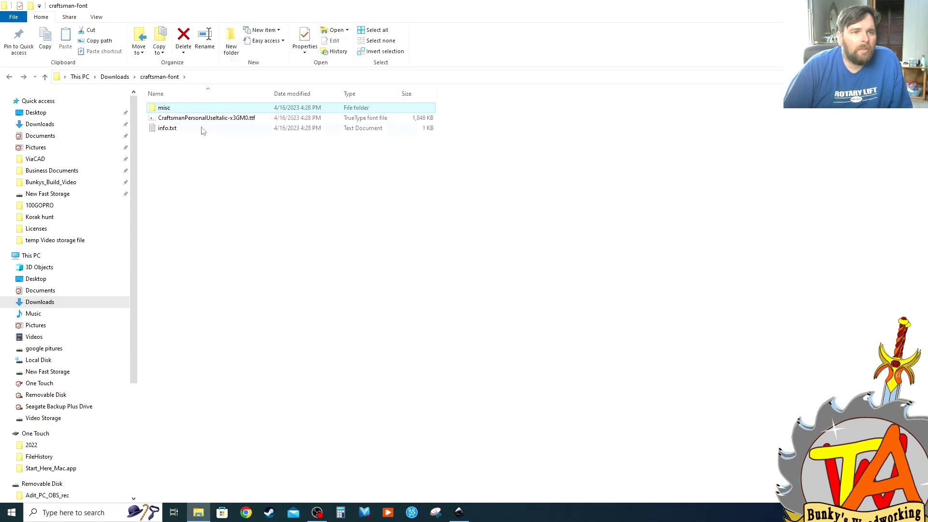
double_click(201, 118)
click(80, 63)
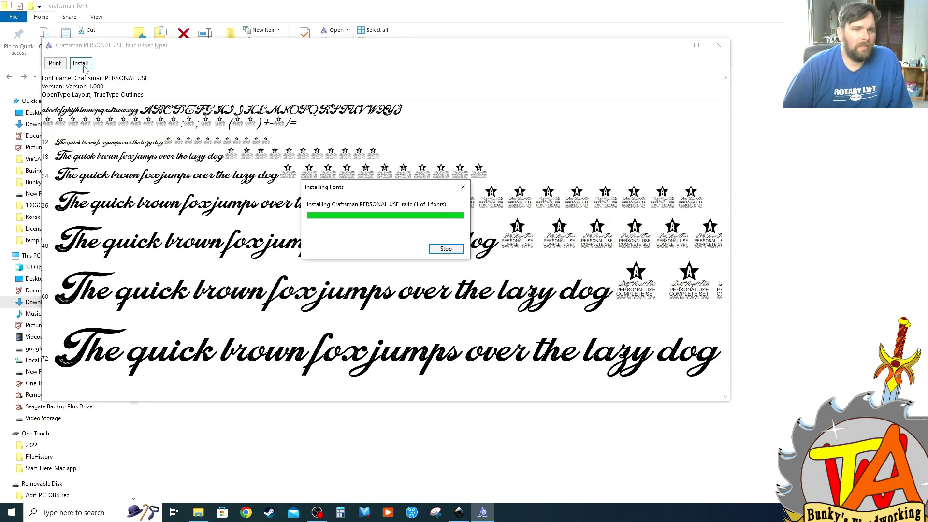
- Save the banner drawing as drawing.svg
click(719, 45)
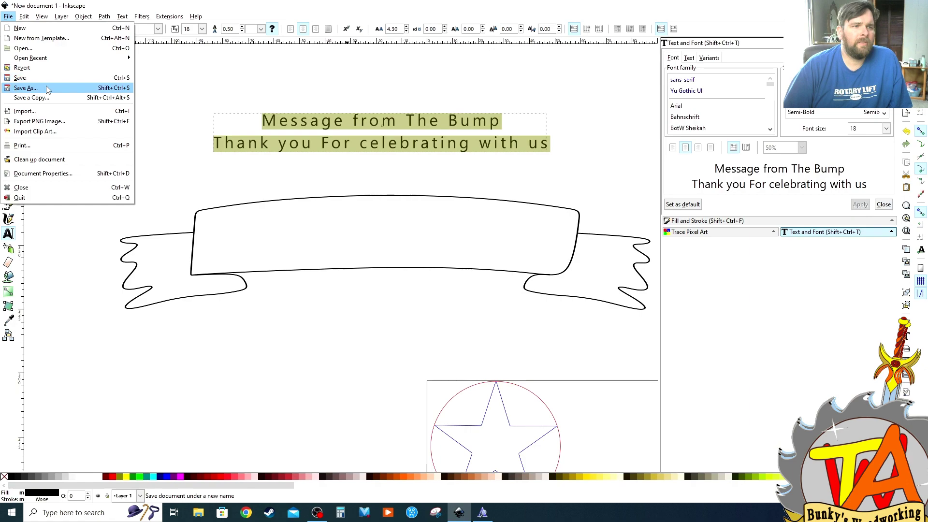
click(47, 89)
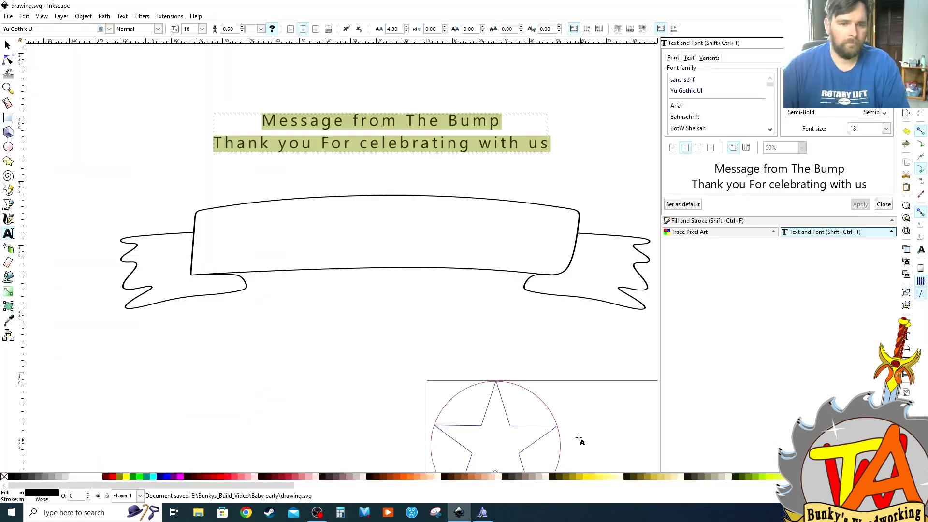
click(8, 17)
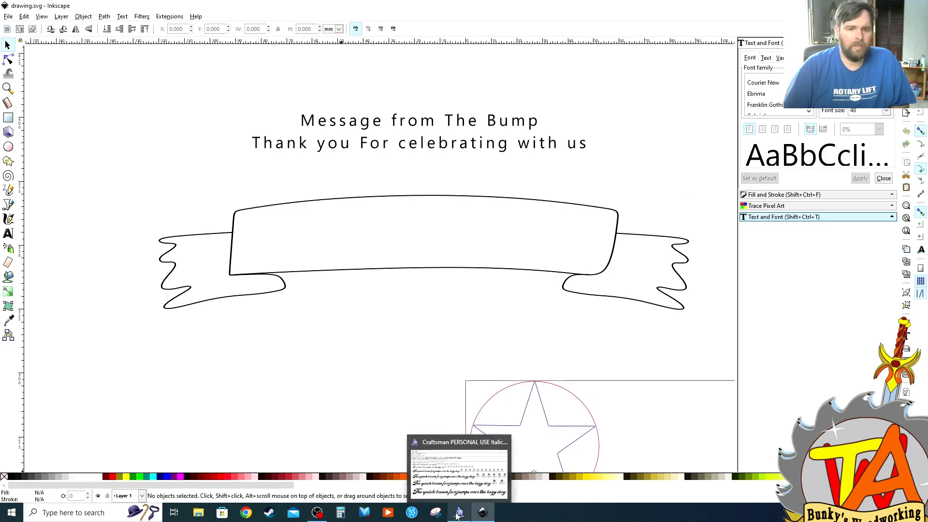
- Drag the Craftsman .ttf onto the Fonts settings page, which reports it is already installed
click(464, 449)
key(super)
text(fonts)
key(Return)
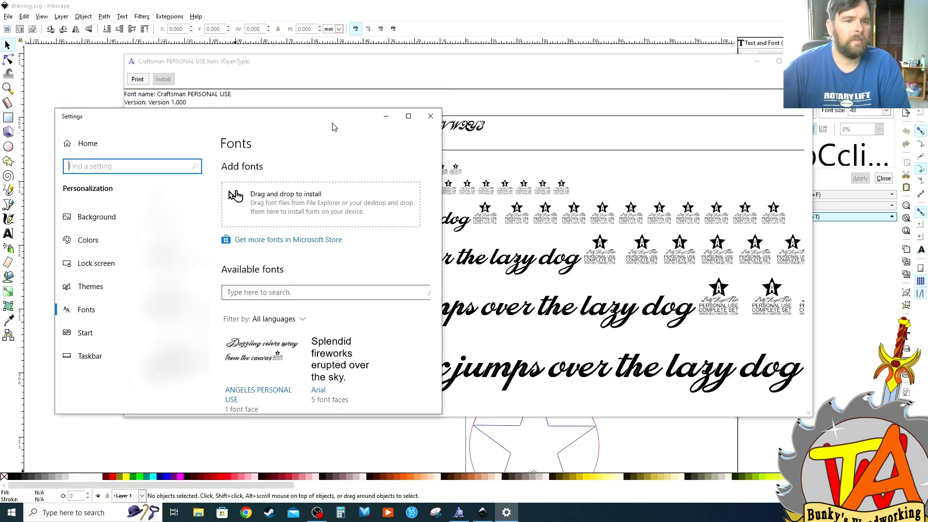
key(super+Left)
key(Return)
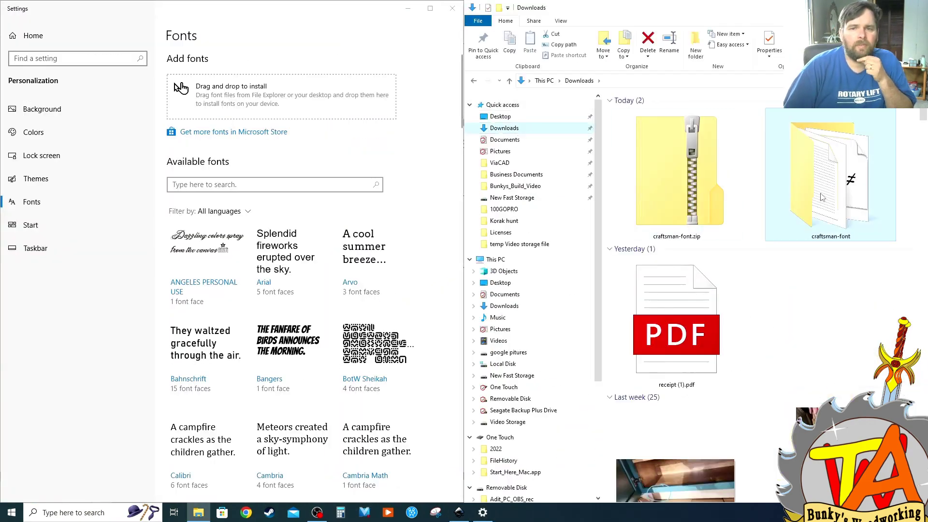
drag(670, 121, 252, 103)
click(529, 267)
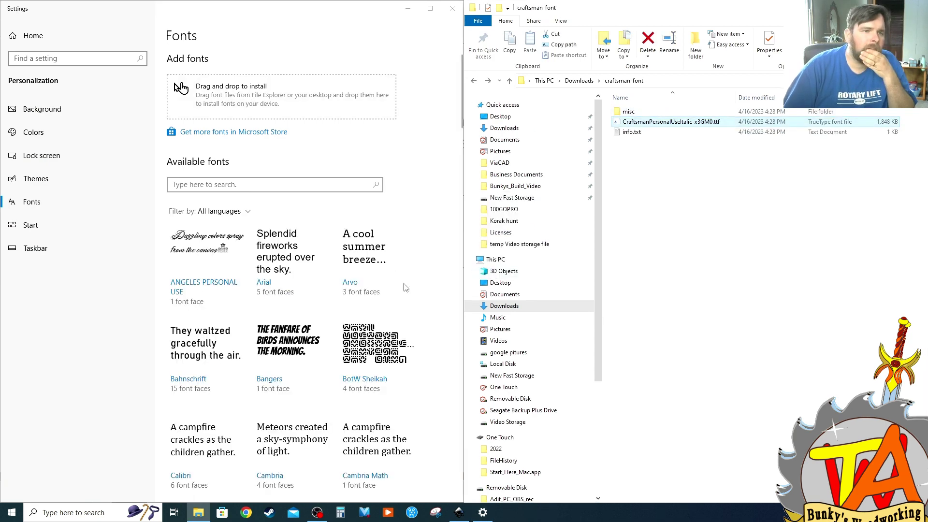
- Open the ANGELES PERSONAL USE font details, then a fonts folder from Start search
click(205, 241)
key(super)
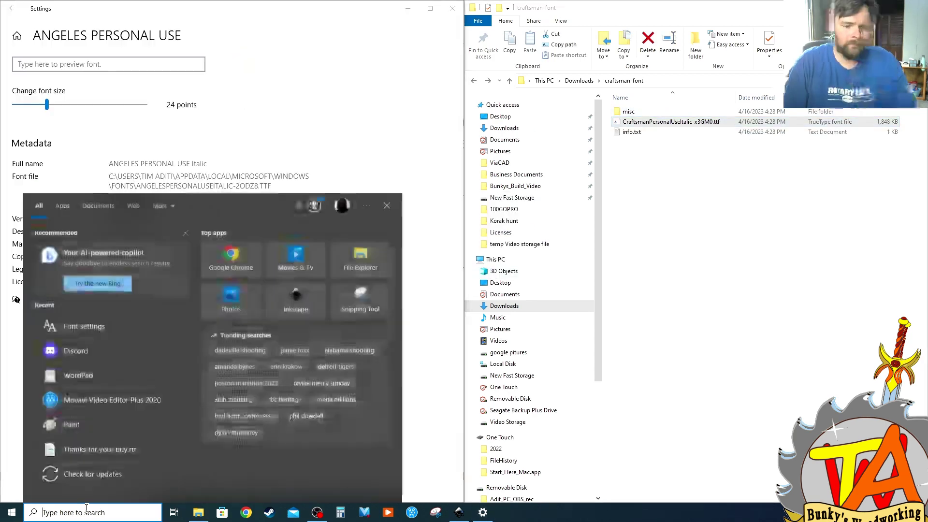
text(fonts)
click(53, 425)
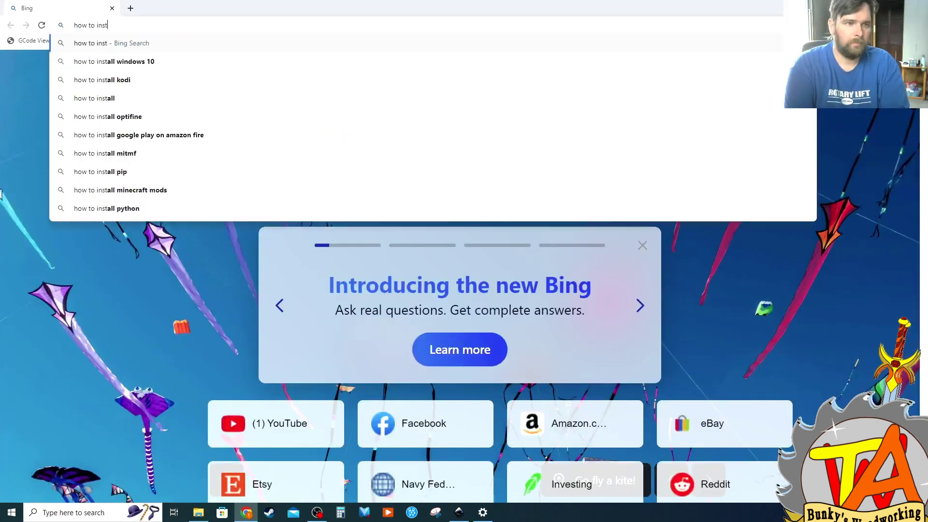
- Search Bing for 'all new fonts inkscape' and open the How to add fonts to Inkscape article
text(all new fonts inkscape)
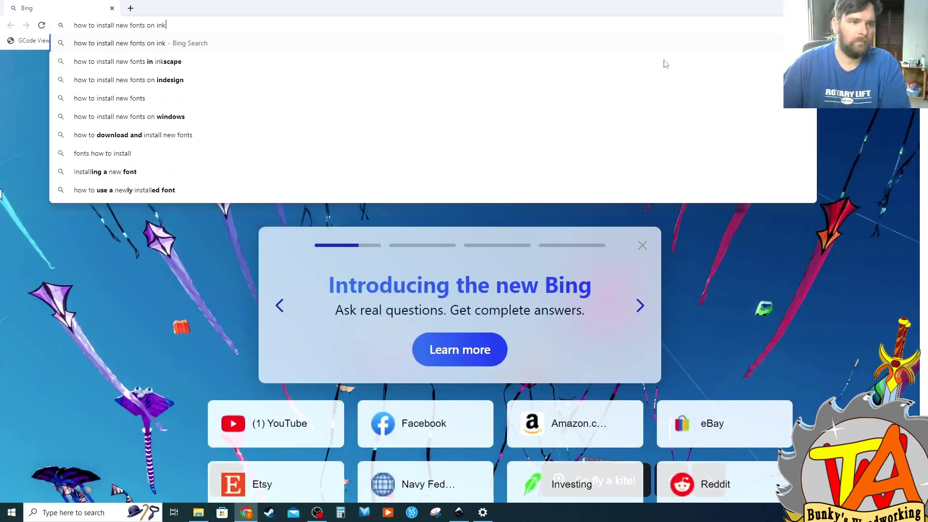
key(Return)
click(276, 264)
scroll(356, 193, down, 15)
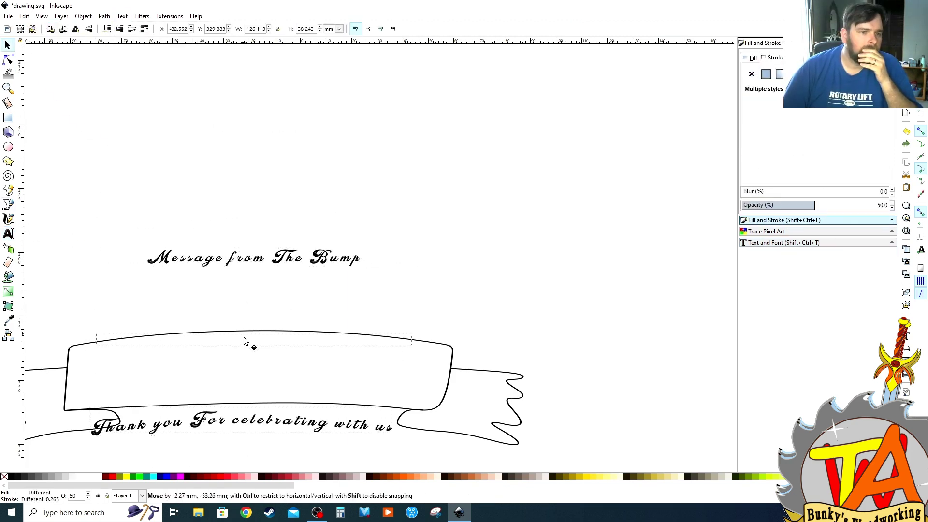
- Place 'Message from The Bump' on the banner and move the thank-you line below it
drag(85, 389, 119, 391)
key(ctrl+a)
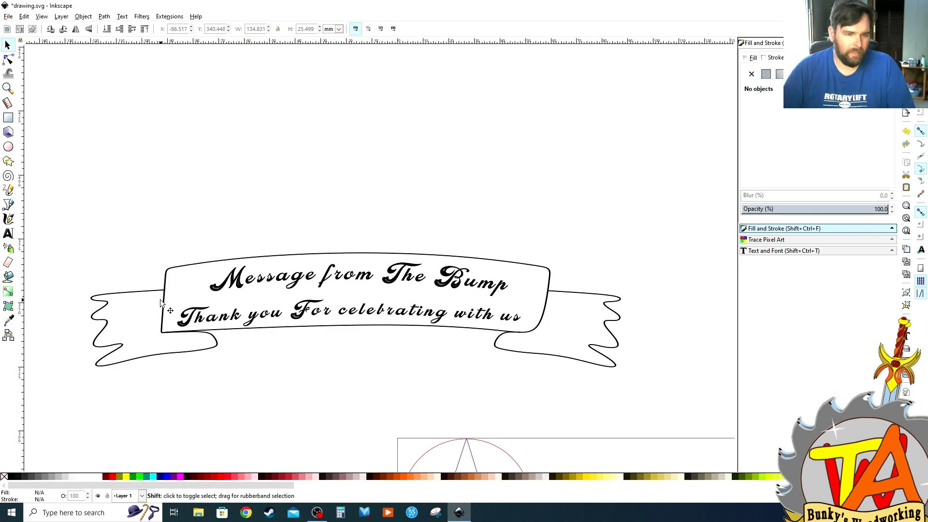
scroll(161, 302, down, 2)
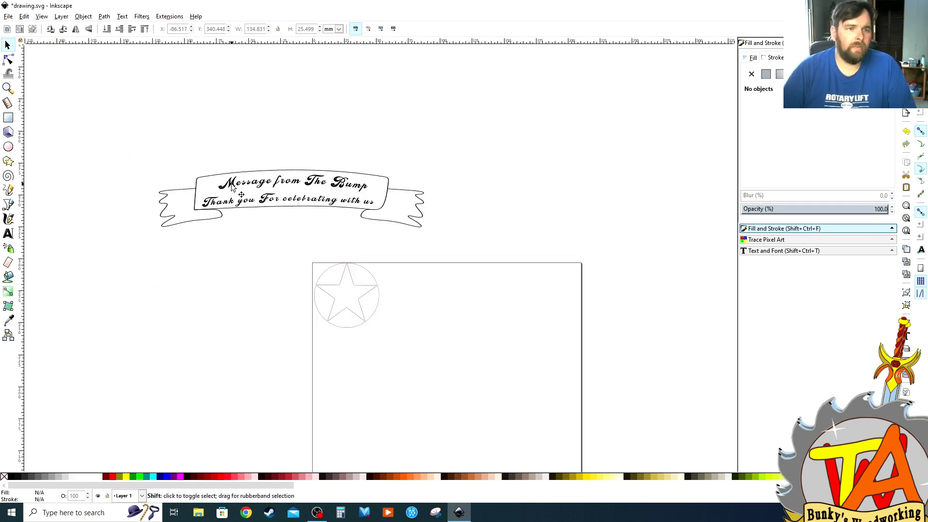
click(271, 217)
key(3)
click(327, 328)
click(314, 198)
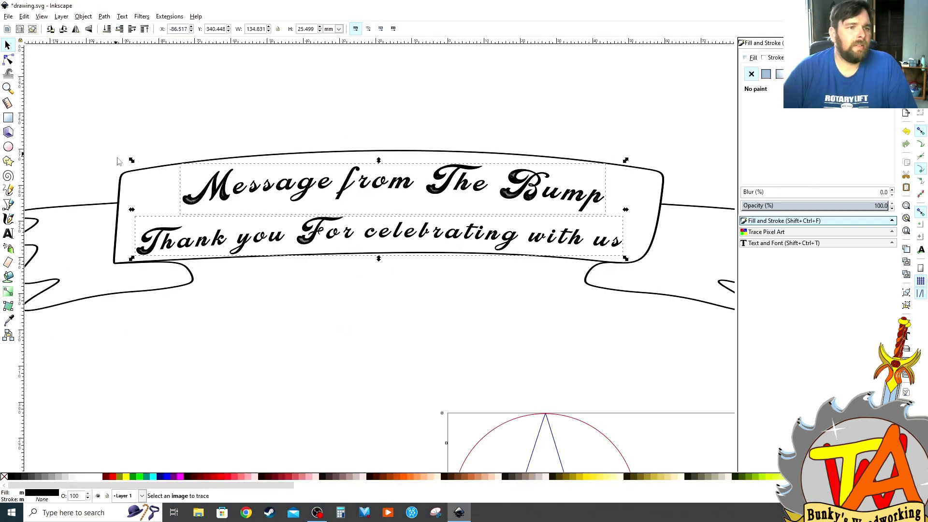
click(23, 16)
click(263, 124)
drag(301, 241, 301, 385)
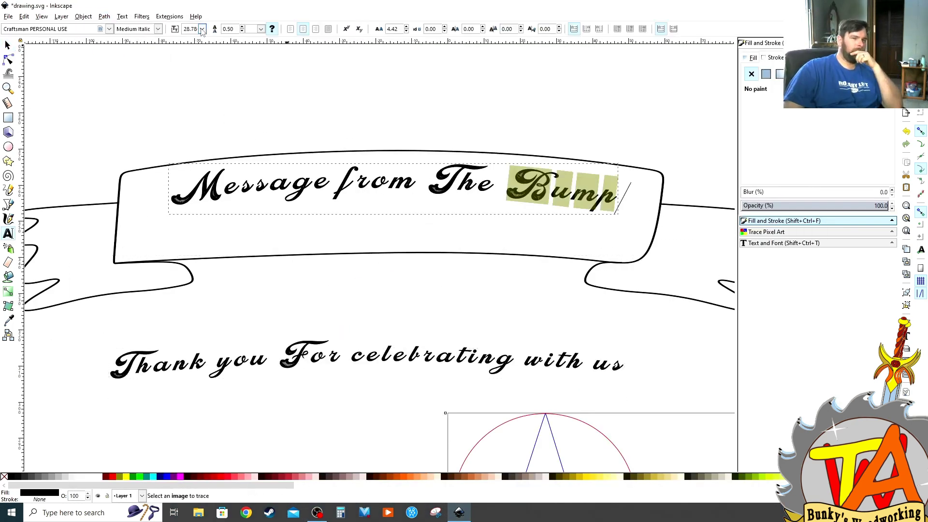
- Trim the message to 'Message from the' and add a separate script 'Bump' inside the banner
text(Message from theb)
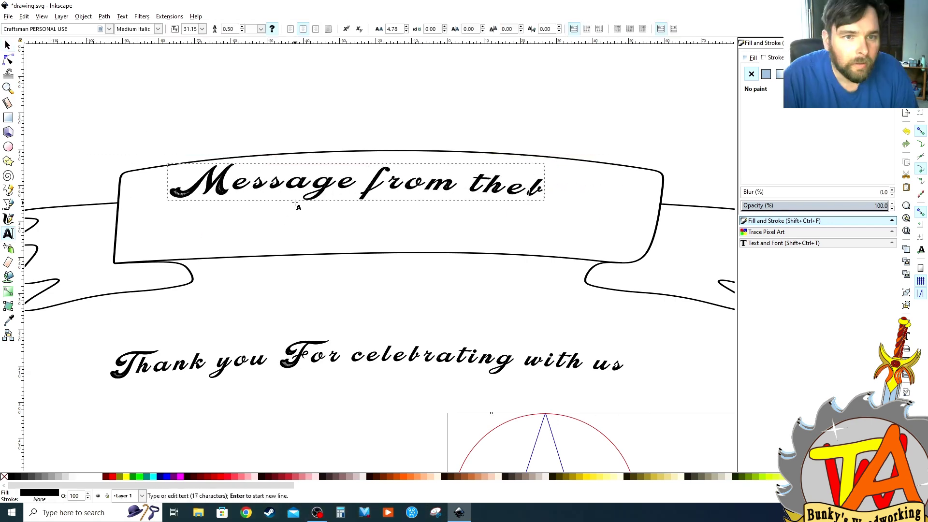
key(BackSpace)
key(Escape)
key(ctrl+shift+t)
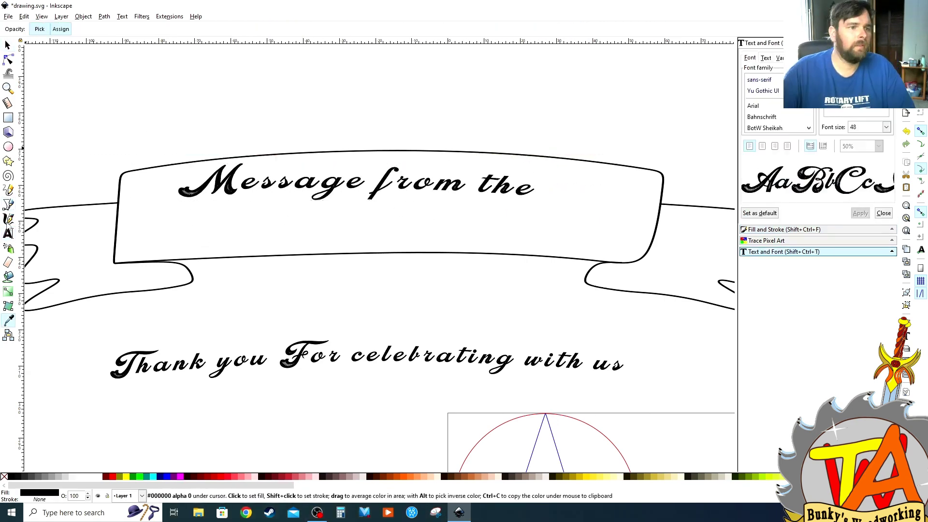
text(bump)
key(ctrl+a)
click(859, 213)
text(Bump)
key(Escape)
key(s)
drag(278, 252, 353, 220)
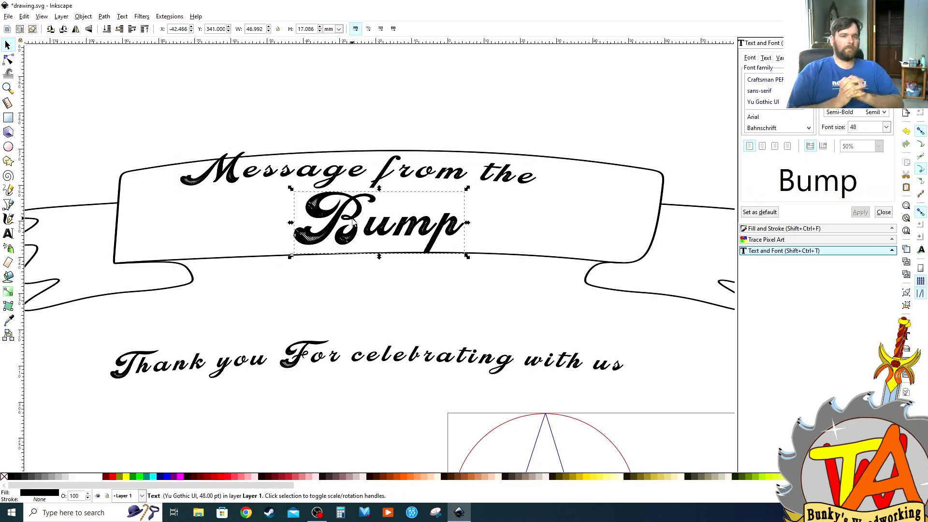
- Draw a curve across the banner, set the message text along it, and move Bump below
key(Escape)
key(b)
click(188, 198)
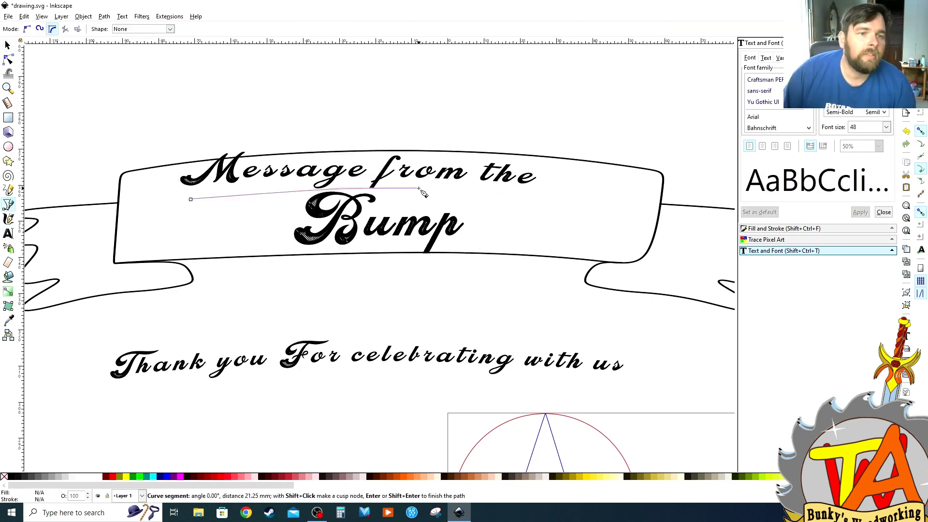
click(426, 189)
double_click(662, 196)
key(s)
shift+click(285, 172)
click(122, 16)
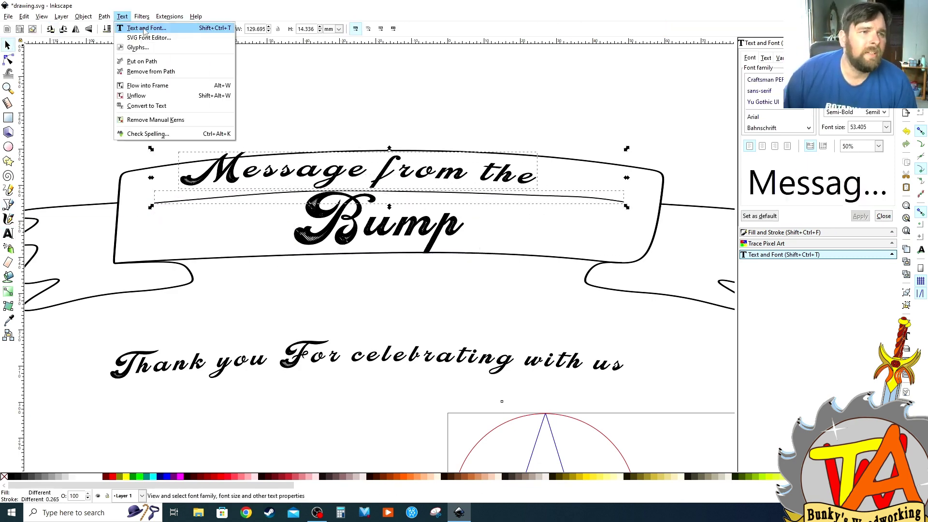
click(145, 27)
key(t)
key(s)
drag(367, 227, 326, 319)
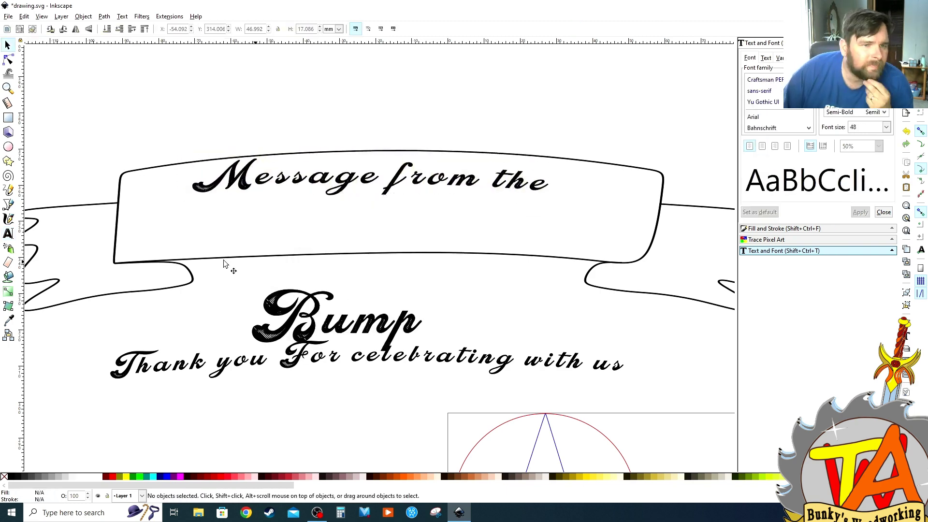
- Lower the curve's left end to bend the text and move Bump back onto the banner
key(n)
drag(193, 202, 189, 210)
click(519, 188)
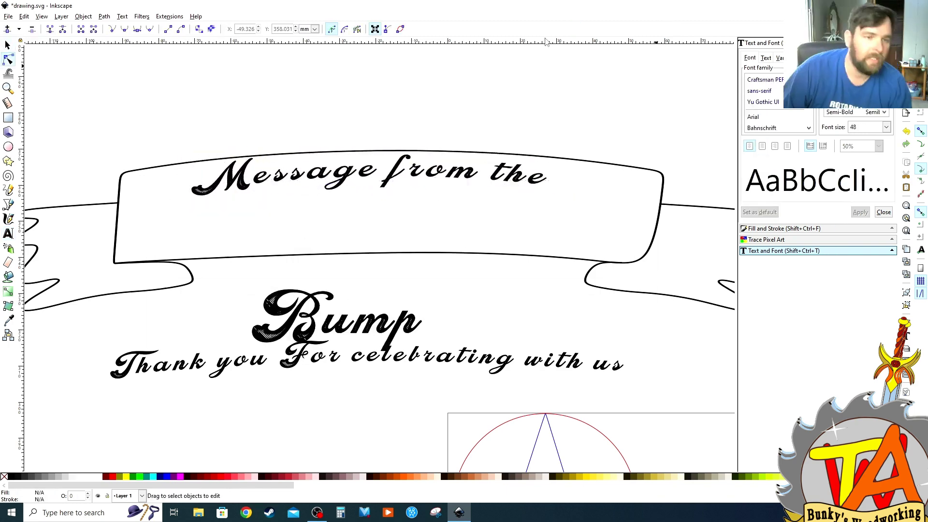
key(s)
drag(295, 315, 313, 219)
- Try putting Bump on the curve, undo it, and measure the spacing around the lettering
click(122, 16)
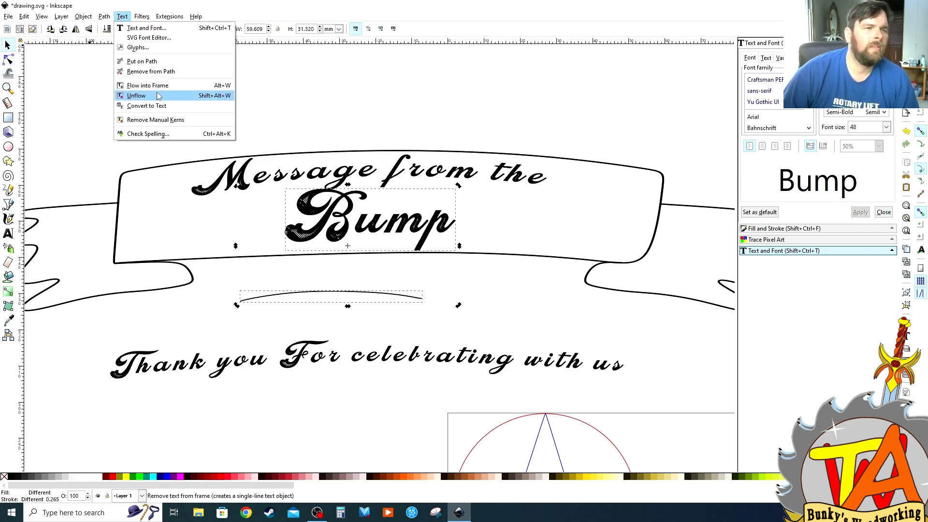
click(160, 93)
click(780, 230)
key(ctrl+z)
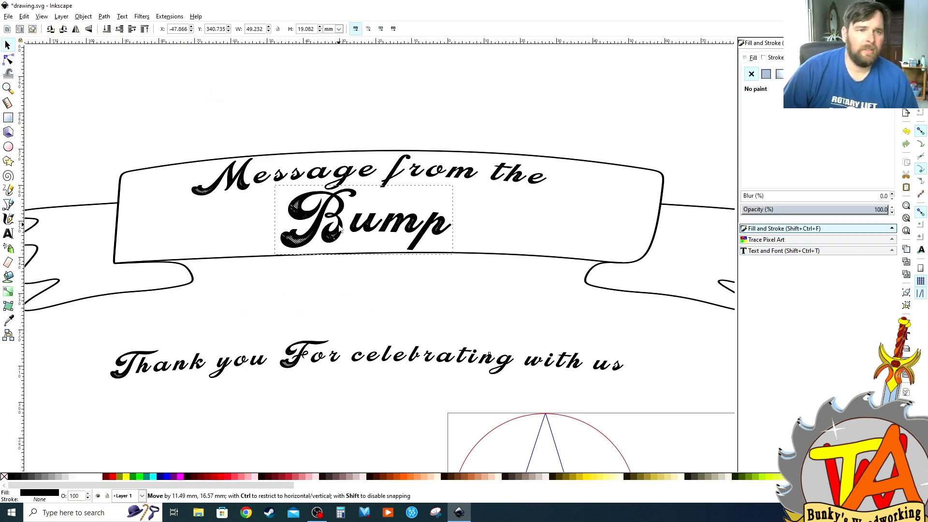
key(m)
click(195, 29)
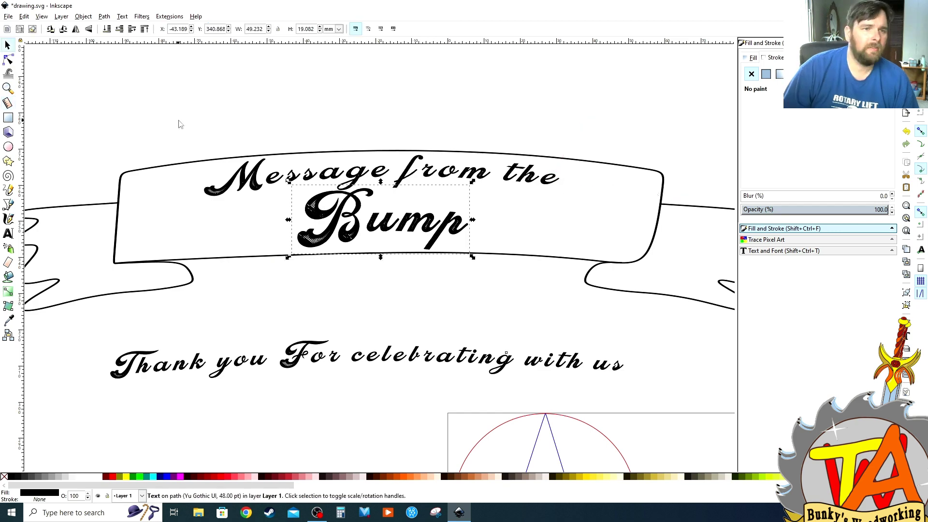
key(ctrl+z)
key(m)
drag(658, 194, 563, 181)
key(minus)
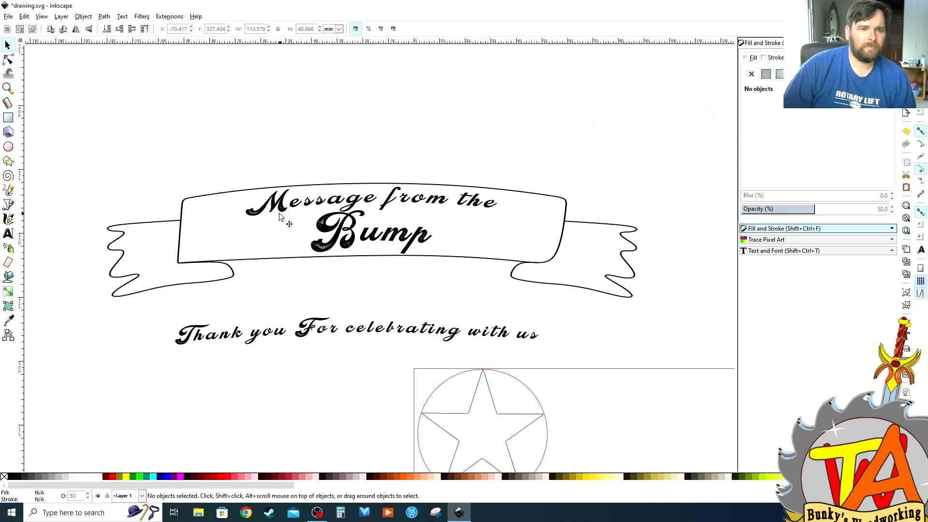
- Reselect the banner and undo the recent edits to it
key(n)
click(92, 181)
click(555, 263)
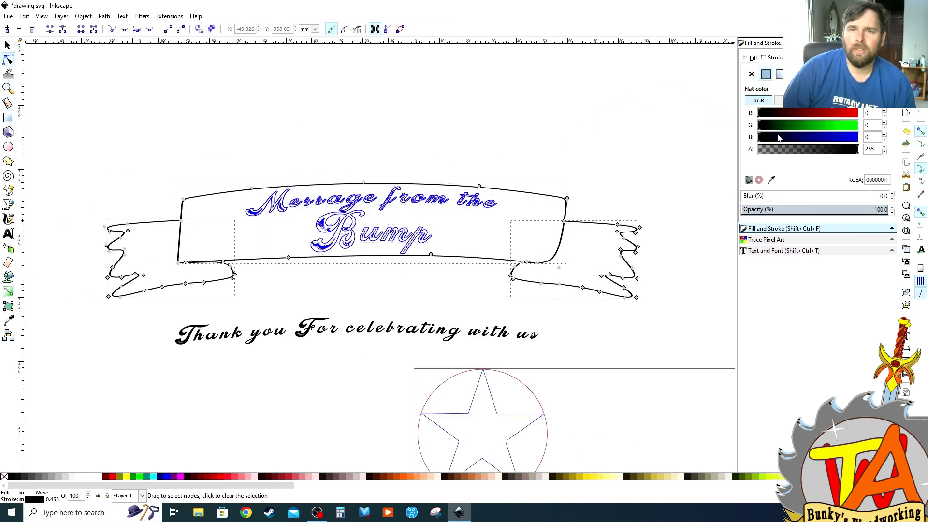
key(s)
click(241, 311)
key(ctrl+z)
key(ctrl+z)
key(ctrl+z)
key(ctrl+z)
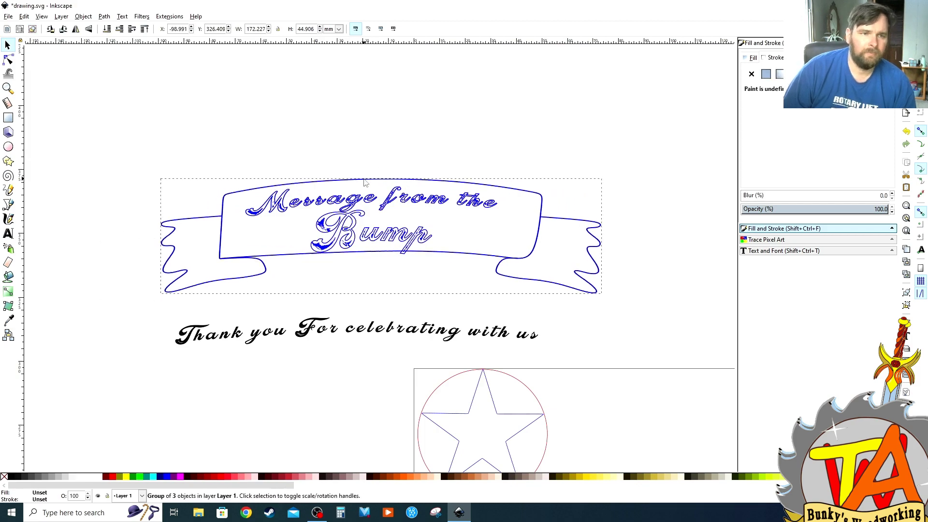
key(ctrl+z)
key(ctrl+z)
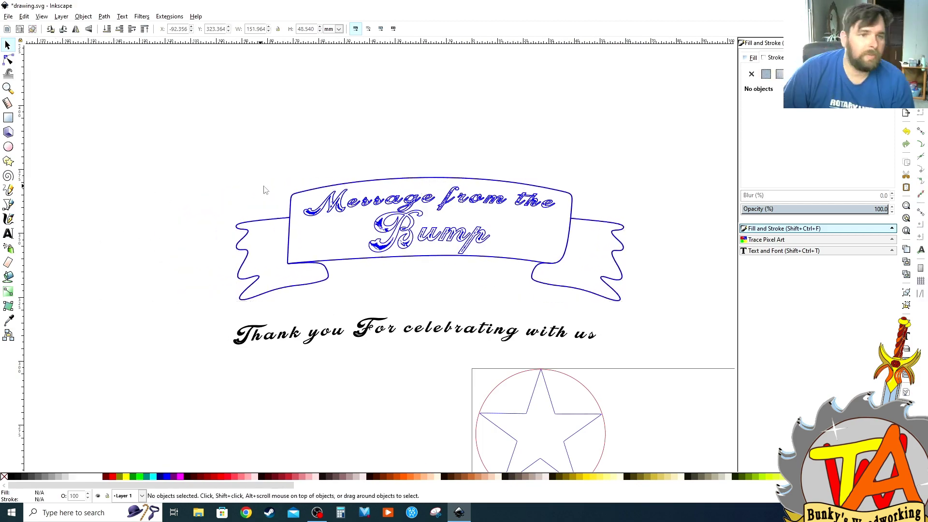
key(n)
- Zoom in on the M lettering and fill its enclosed inner piece black
scroll(159, 360, up, 5)
scroll(160, 360, up, 1)
click(195, 290)
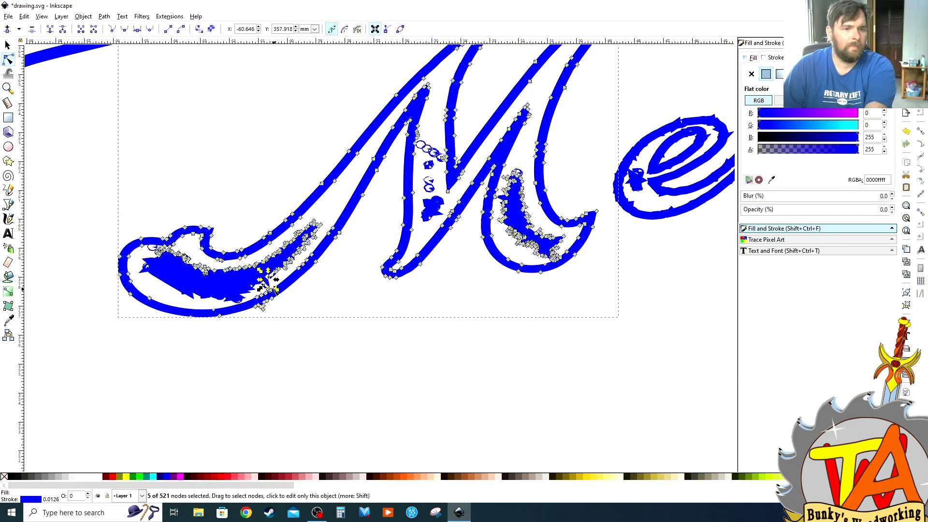
scroll(269, 281, up, 3)
scroll(586, 263, down, 5)
key(Escape)
scroll(513, 243, up, 5)
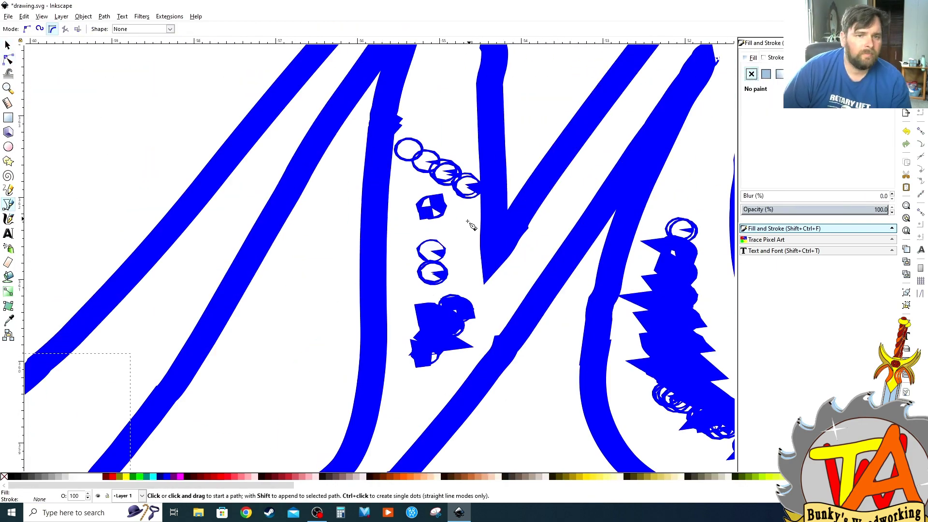
click(760, 138)
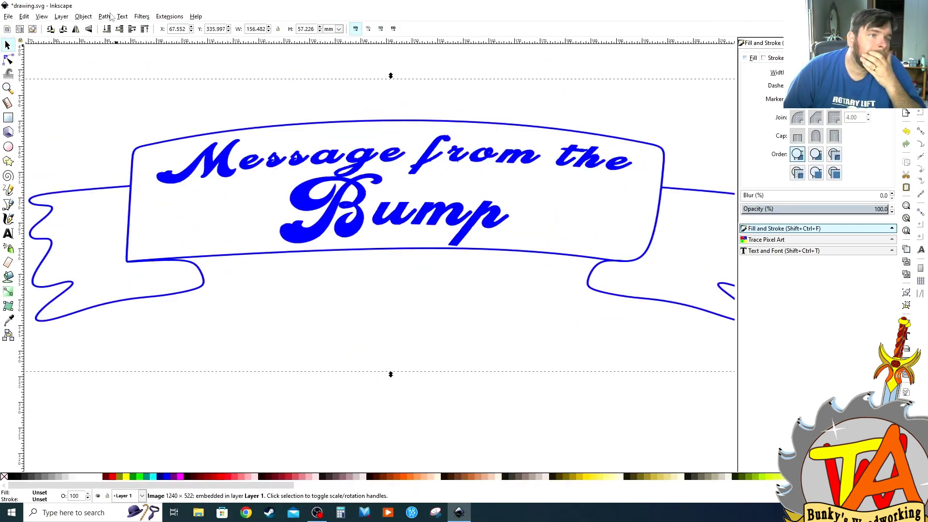
- Trace the banner bitmap in Colors mode with 8 scans into a group of vector paths
click(104, 16)
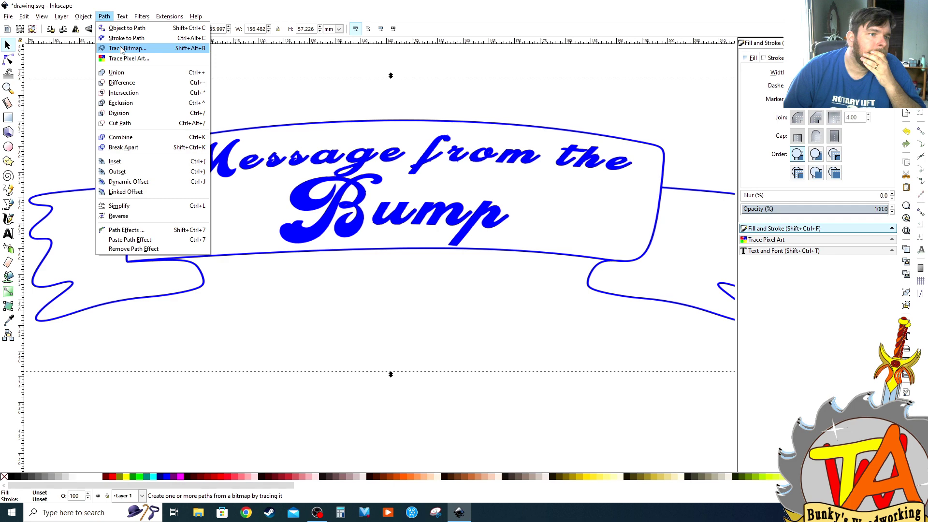
click(122, 49)
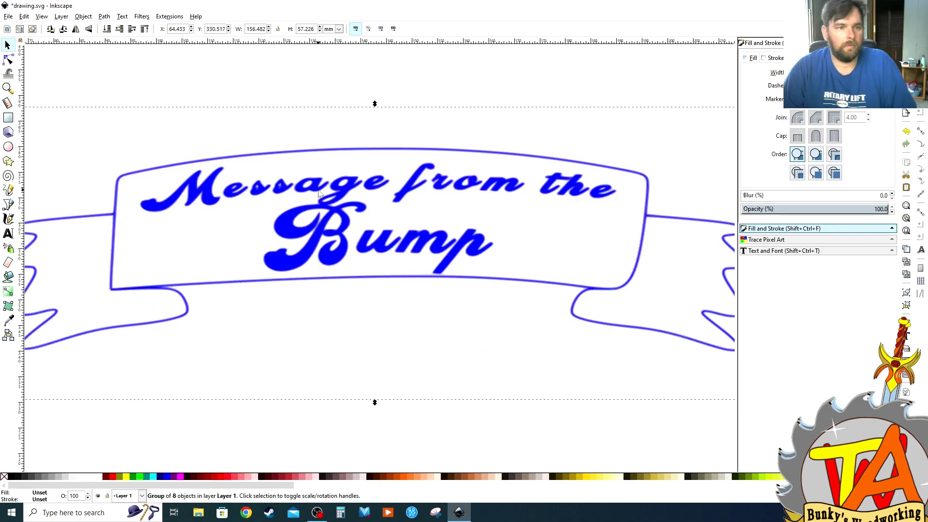
key(3)
click(296, 255)
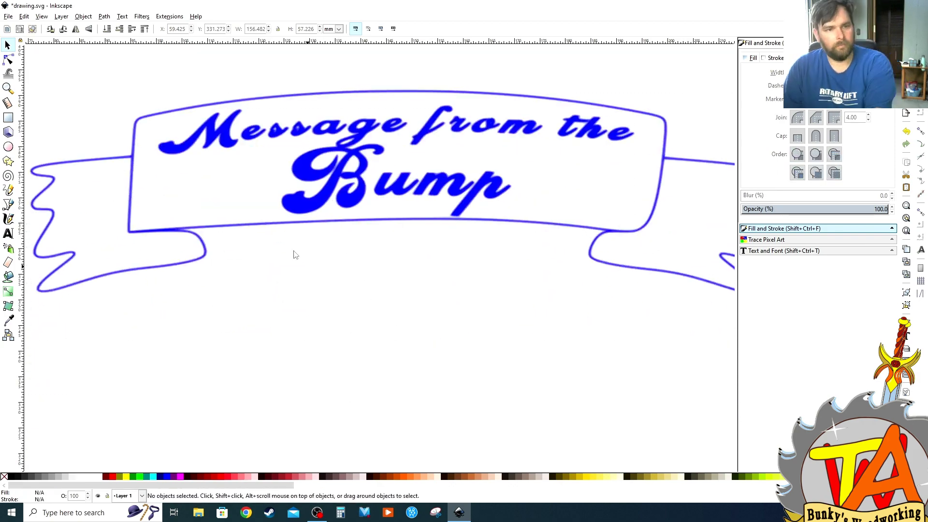
- Reposition the traced banner and simplify its path with Ctrl+L
mouse_move(332, 177)
mouse_down()
mouse_move(367, 358)
mouse_move(399, 303)
mouse_up()
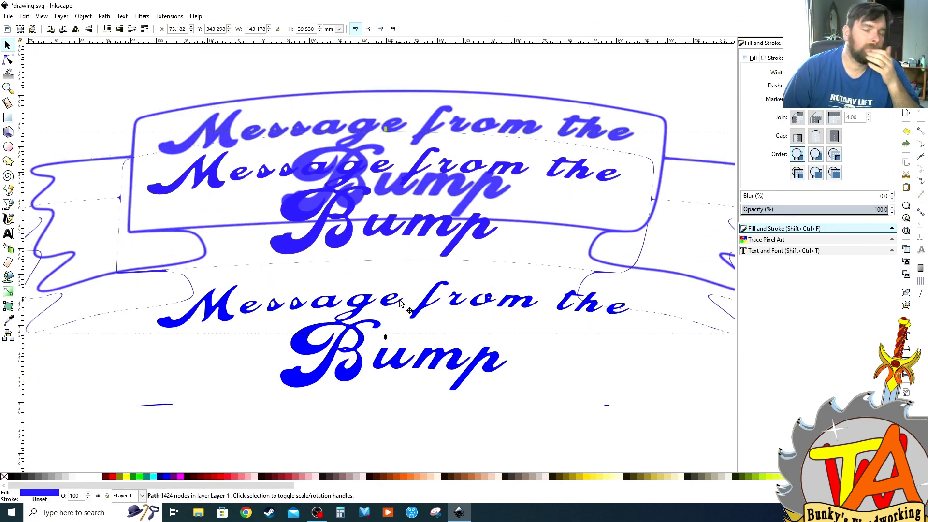
mouse_move(330, 192)
mouse_down()
mouse_move(218, 291)
mouse_move(323, 269)
mouse_move(340, 170)
mouse_up()
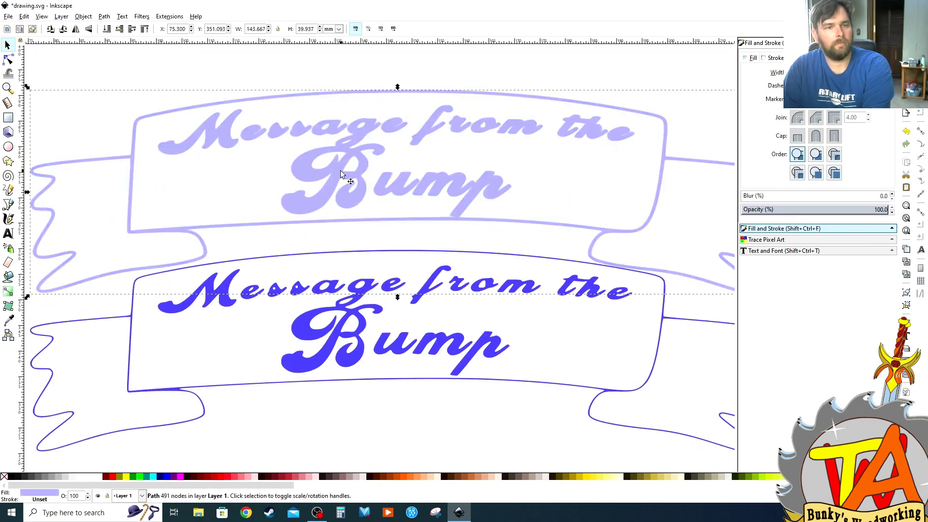
key(ctrl+l)
- Give the traced banner a flat stroke and remove its fill, leaving blue outlines
click(766, 74)
click(761, 127)
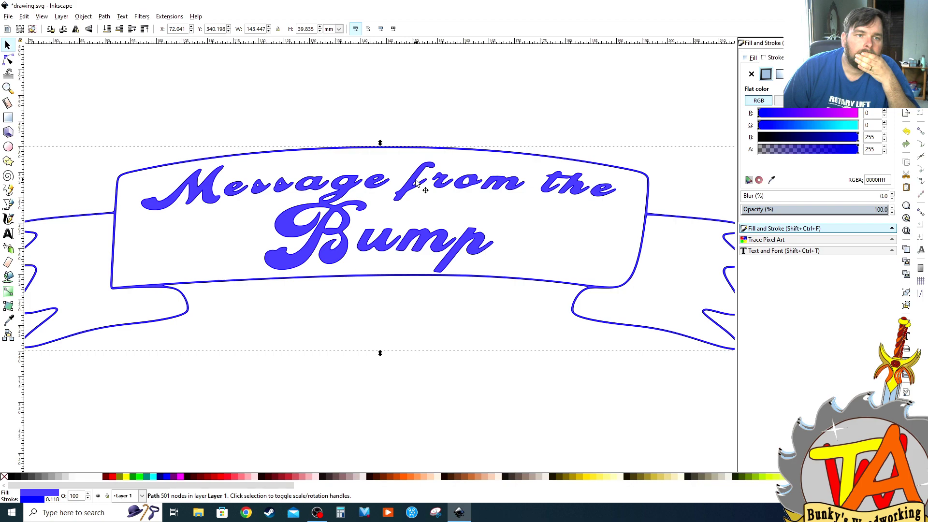
click(752, 75)
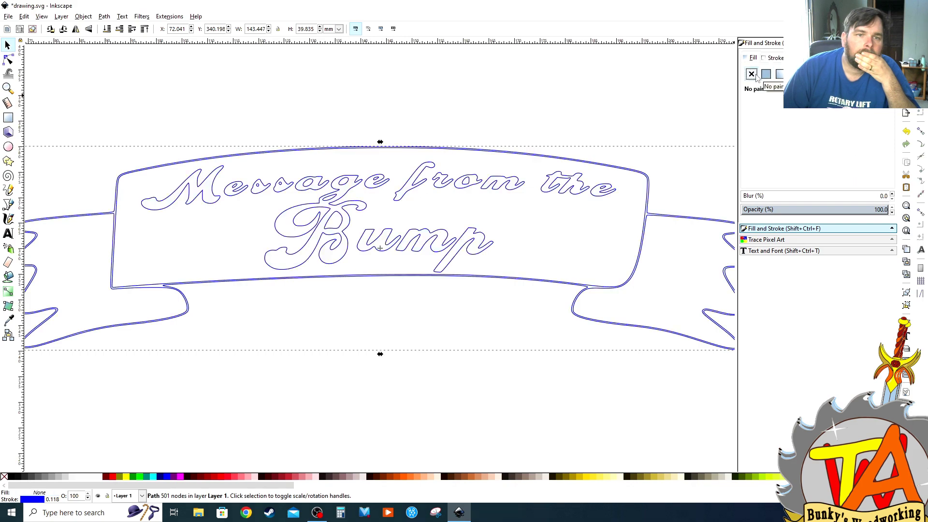
- Zoom along the traced banner outline with the Node tool to reach its lower edge
scroll(104, 253, up, 3)
scroll(120, 242, down, 2)
scroll(226, 234, up, 3)
scroll(225, 234, down, 4)
key(n)
scroll(148, 341, up, 5)
scroll(410, 296, down, 4)
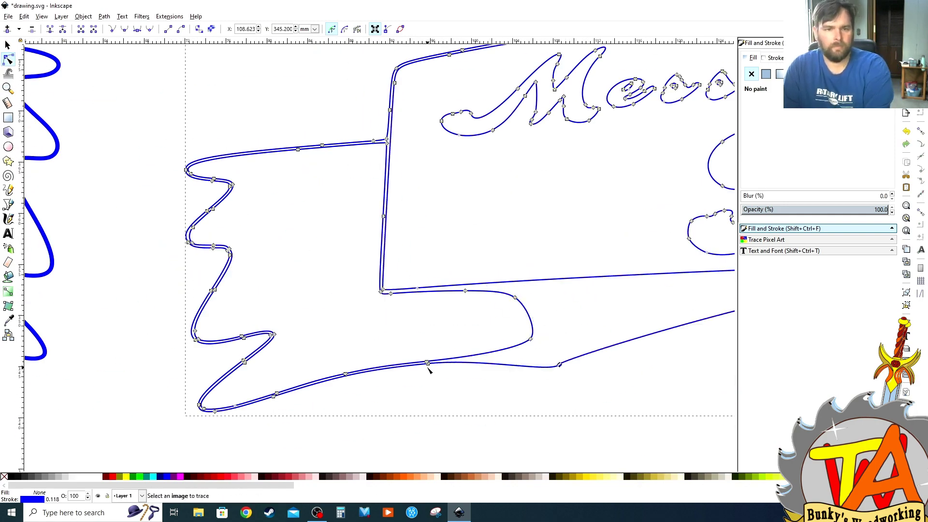
scroll(500, 311, right, 10)
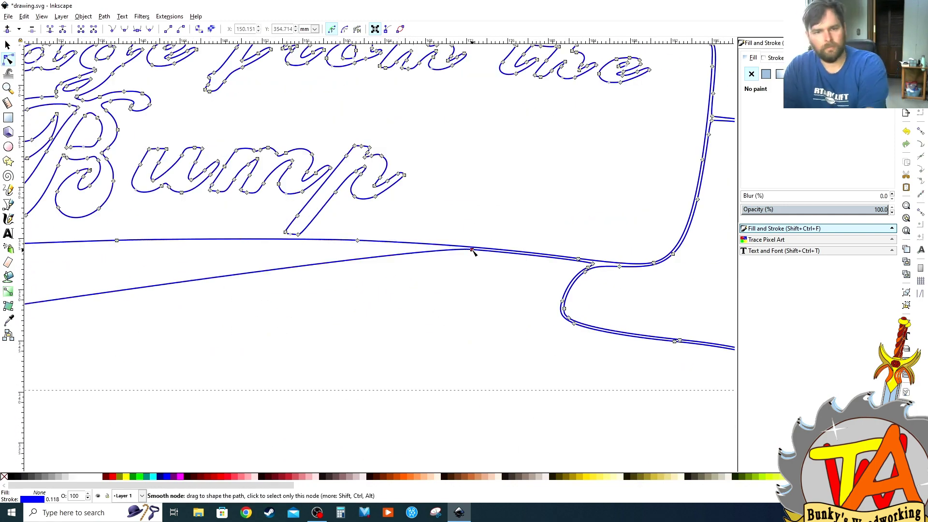
scroll(674, 283, down, 3)
scroll(673, 309, up, 5)
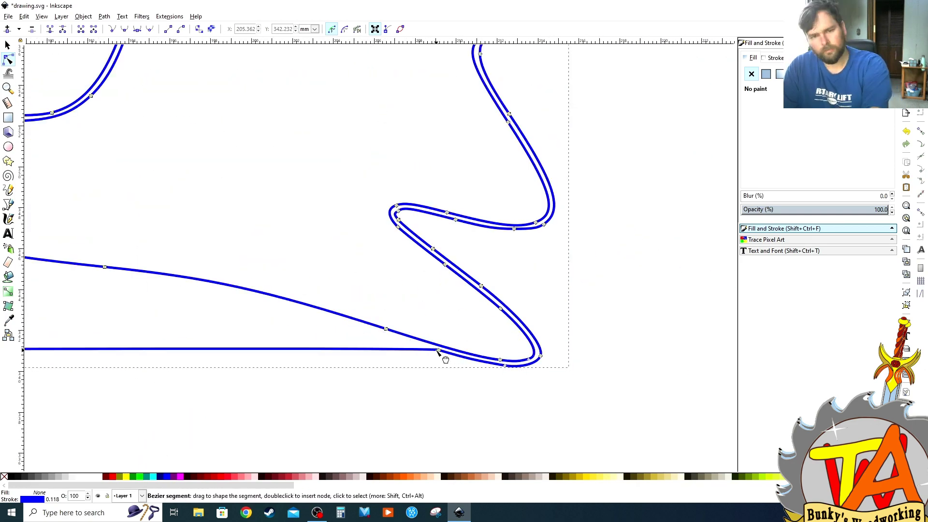
- Drag the banner's bottom outline segment into its new shape
drag(441, 356, 508, 347)
scroll(399, 213, down, 10)
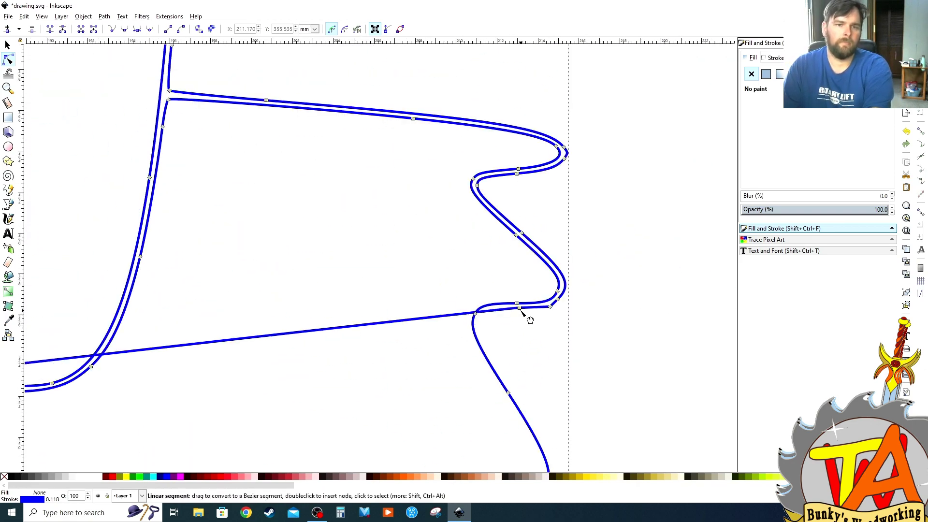
scroll(205, 249, down, 5)
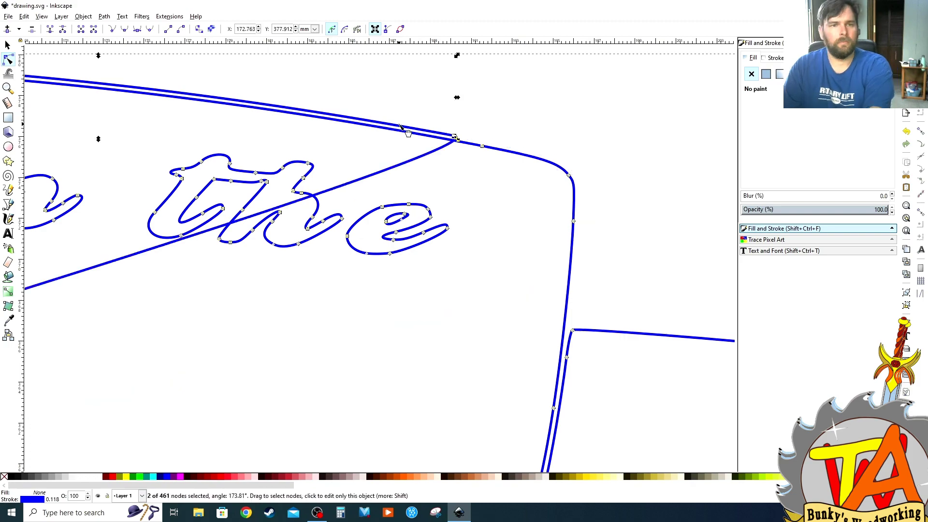
key(s)
scroll(286, 317, up, 4)
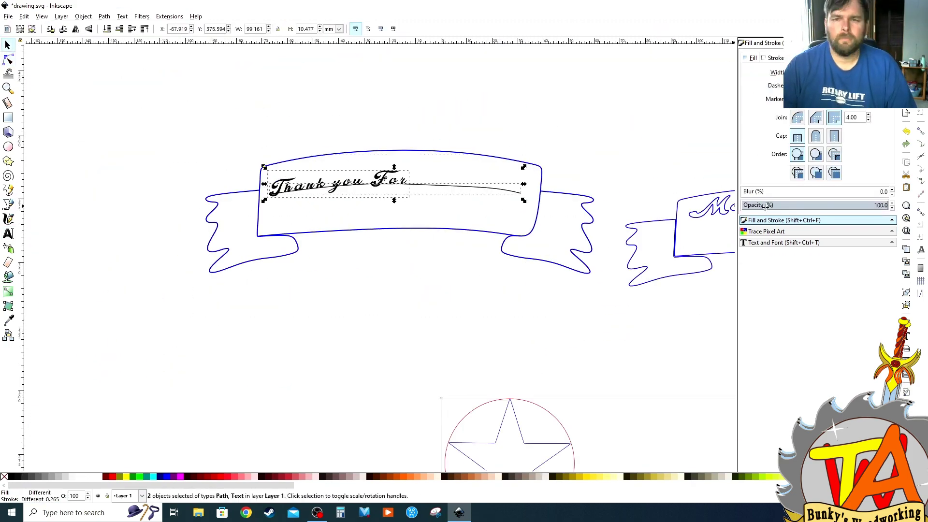